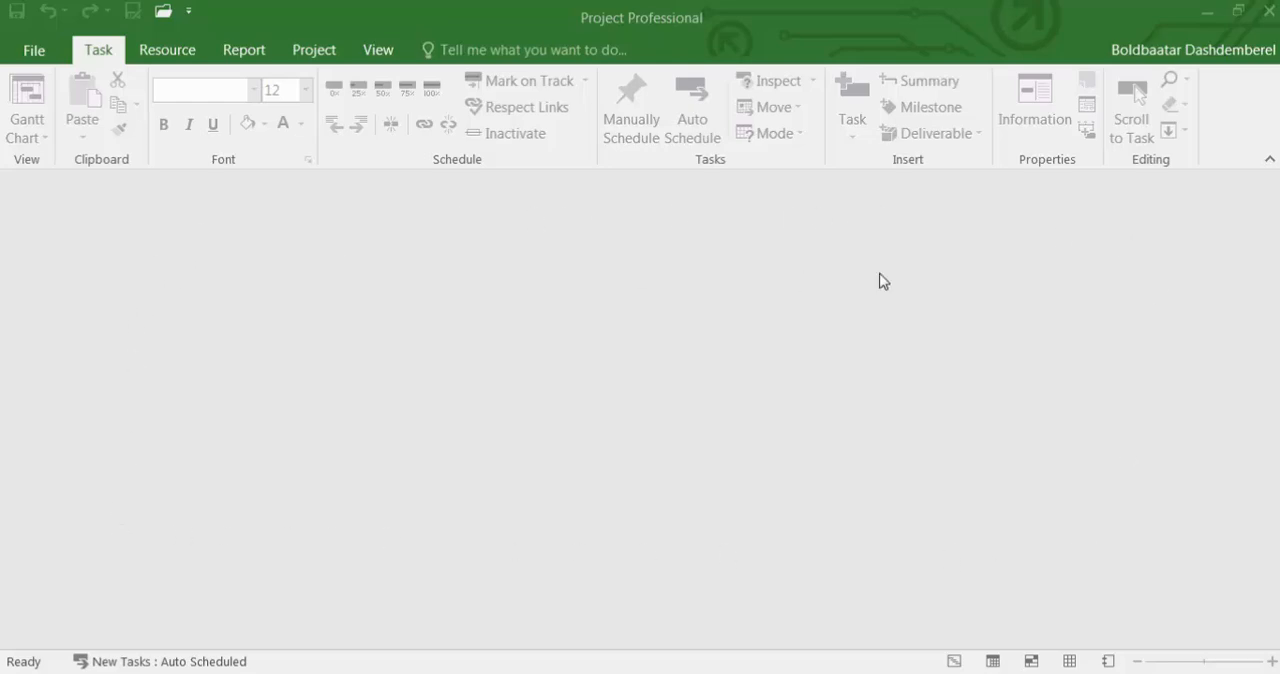
Browse the available templates for a new project, filtering the online ones by the Business search and the Business category.
click(36, 53)
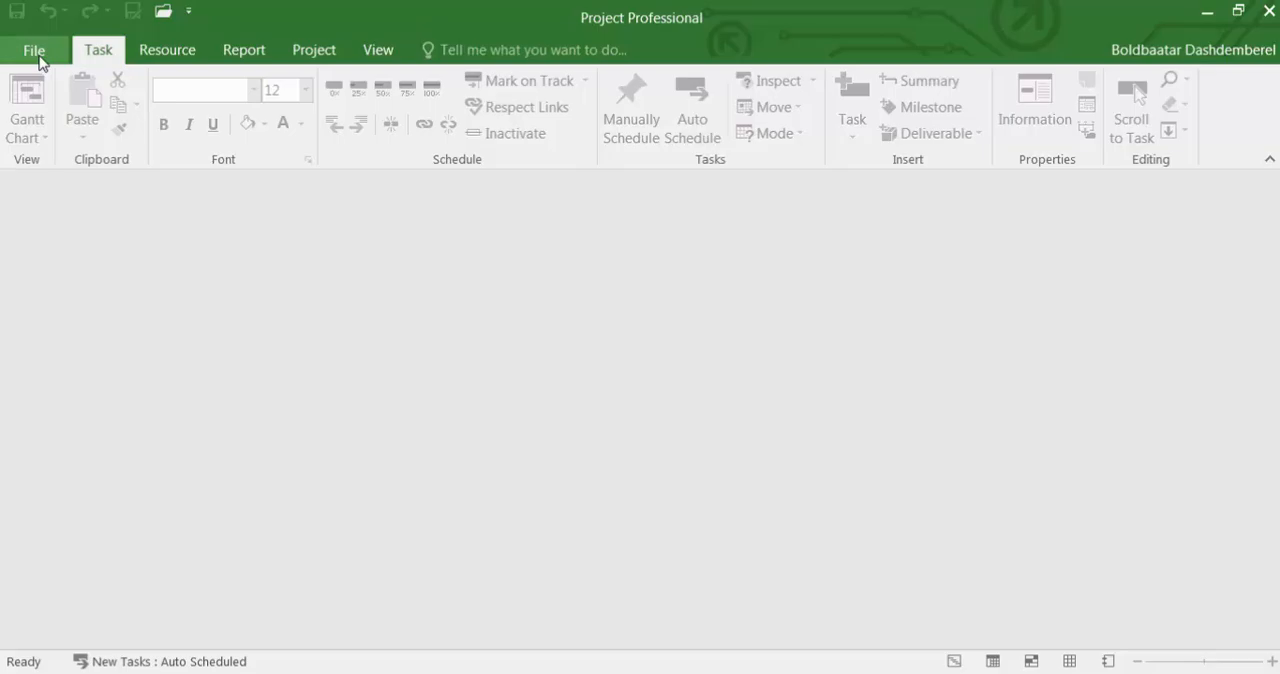
click(38, 55)
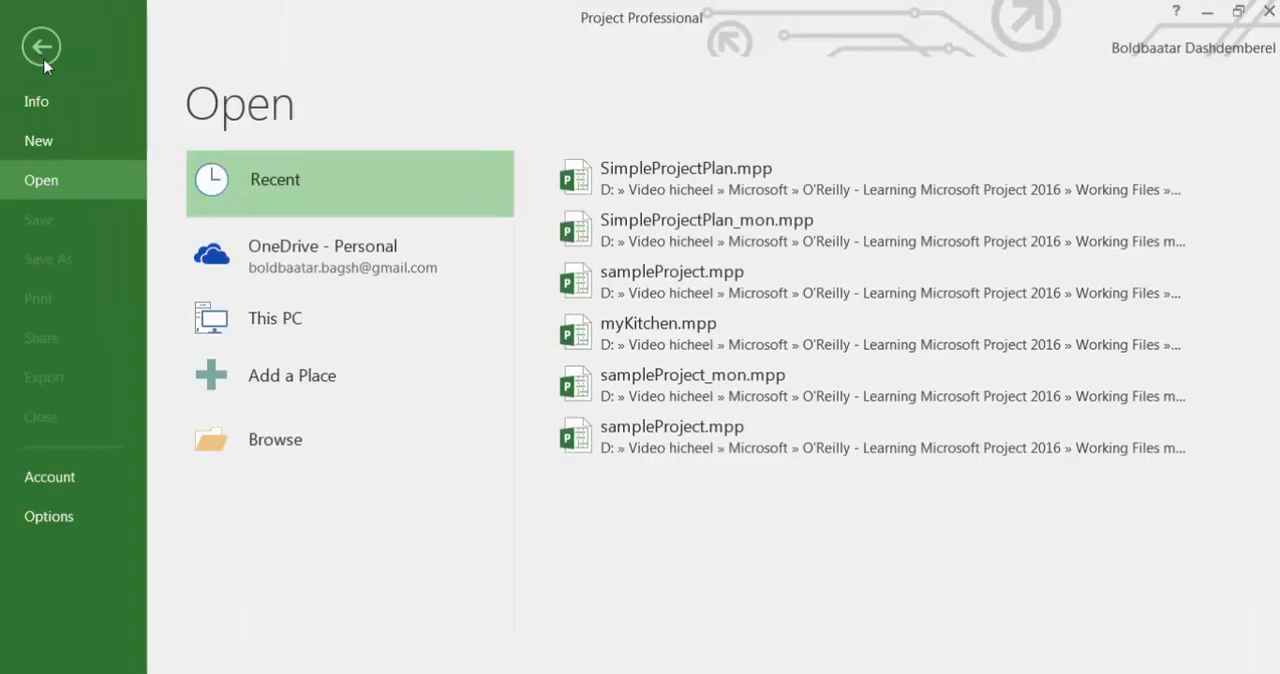
click(61, 144)
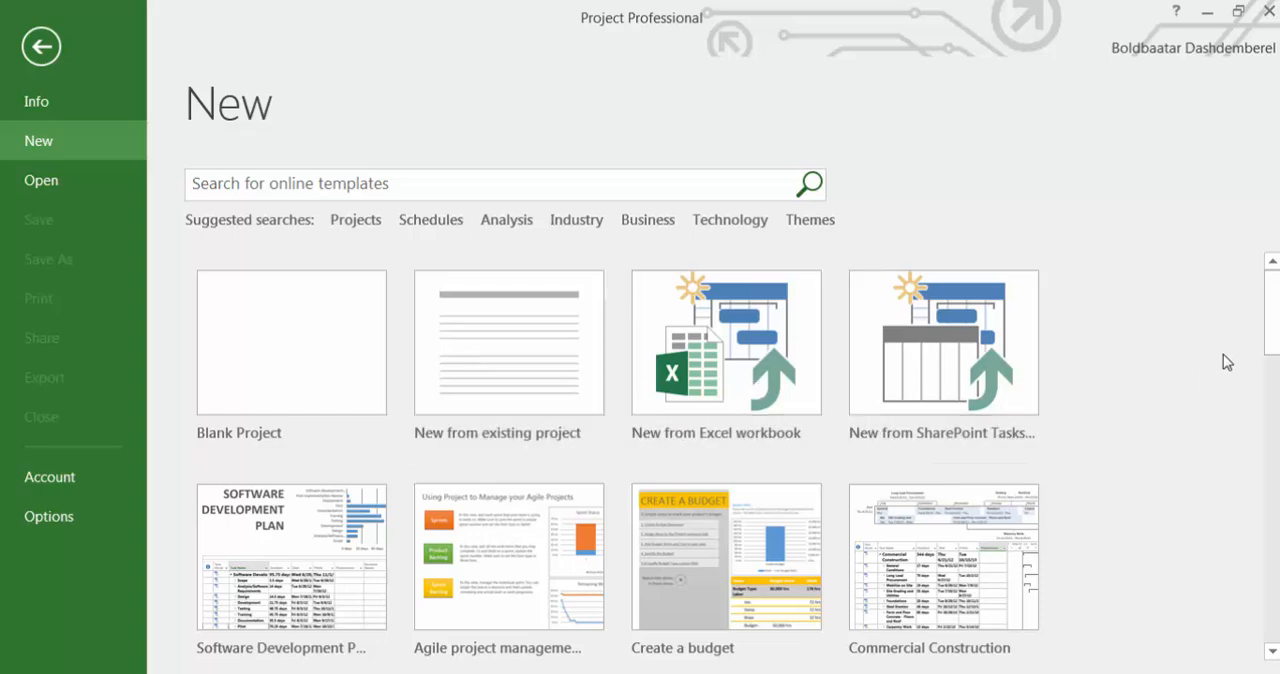
mouse_move(1272, 328)
mouse_down()
mouse_move(1276, 580)
mouse_move(1274, 335)
mouse_up()
click(646, 222)
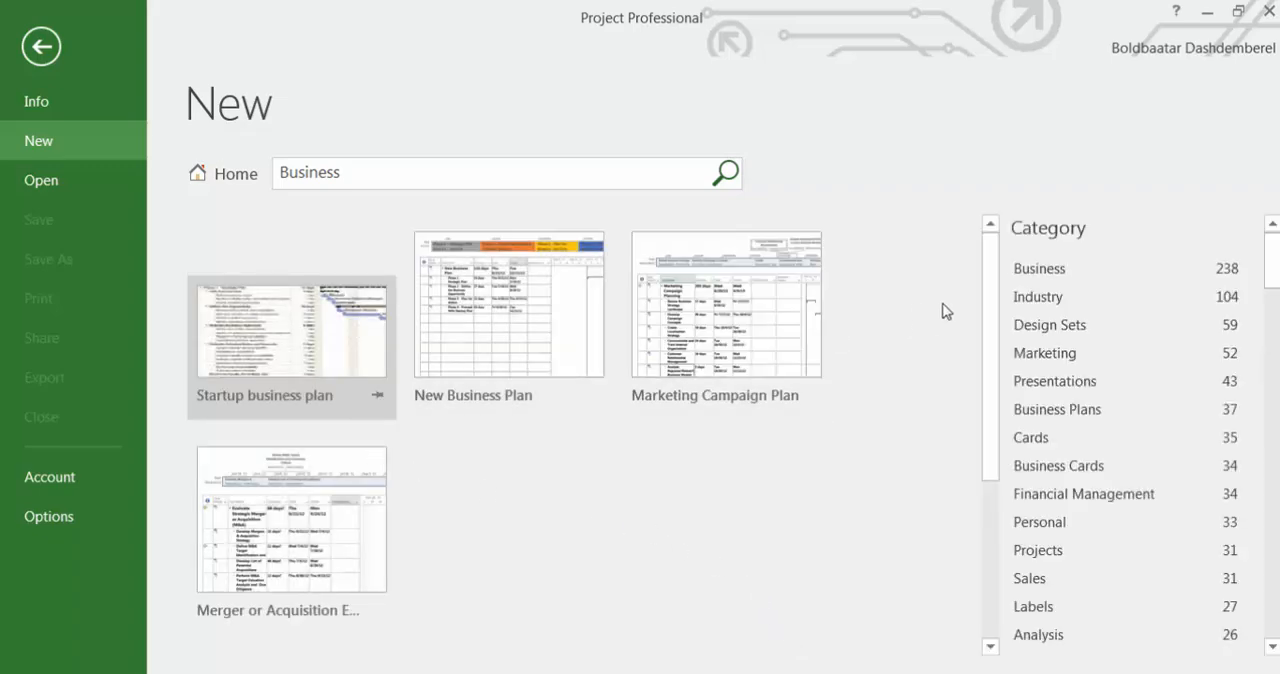
click(1053, 277)
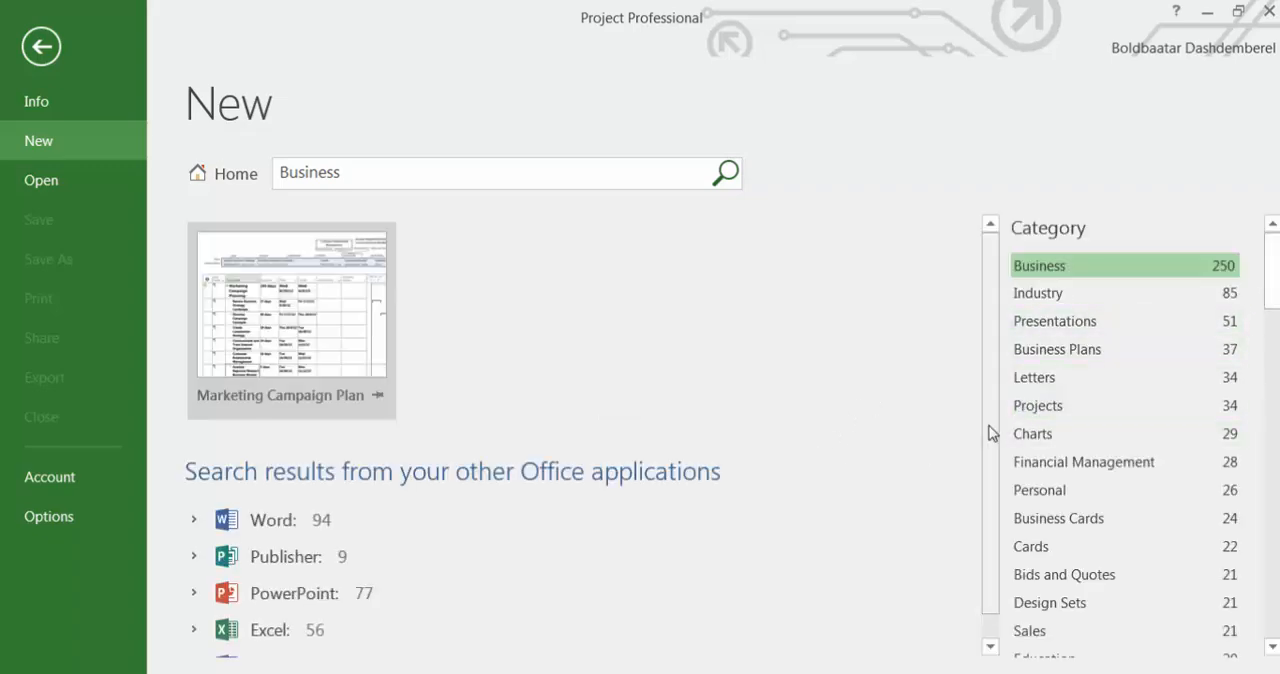
scroll(993, 460, down, 1)
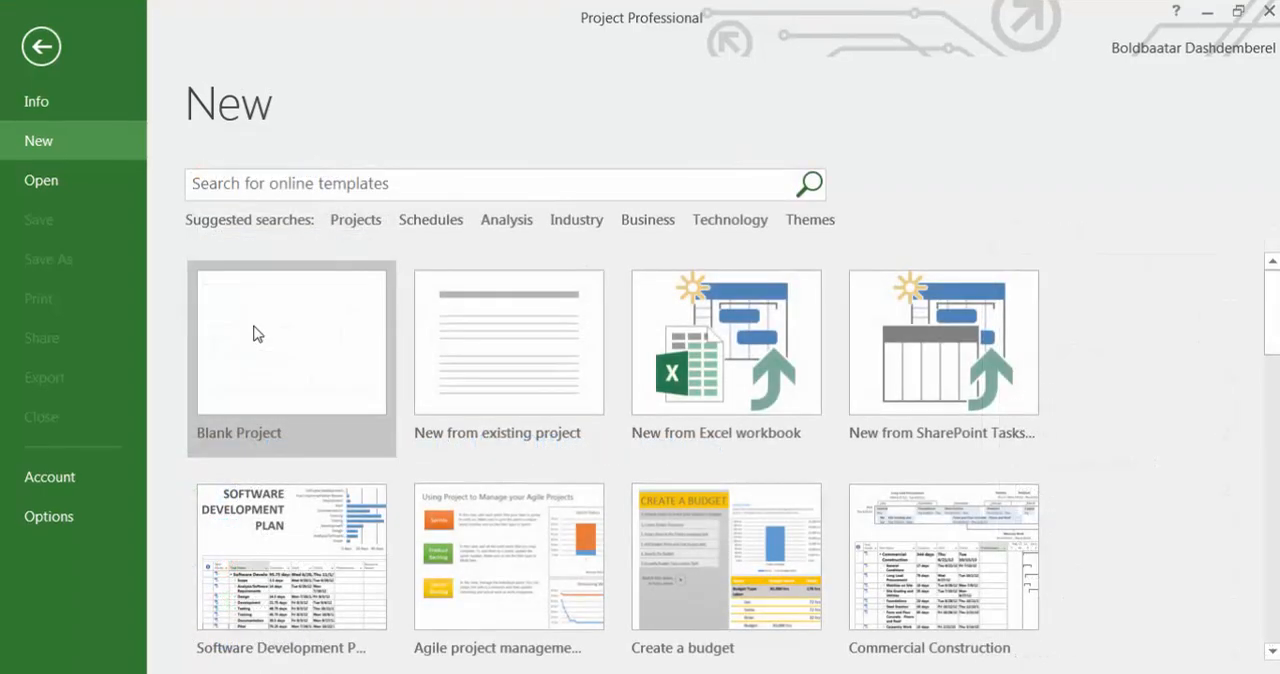
Create a blank project and set its new tasks to Auto Scheduled.
click(253, 334)
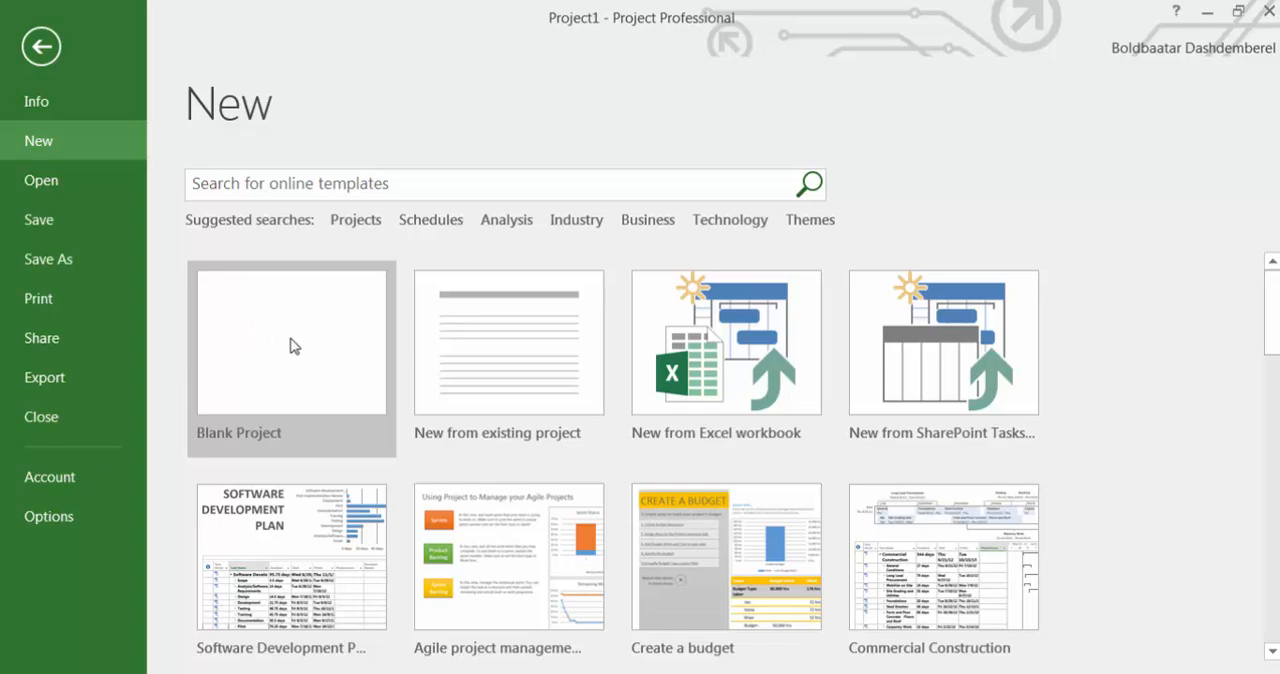
click(290, 345)
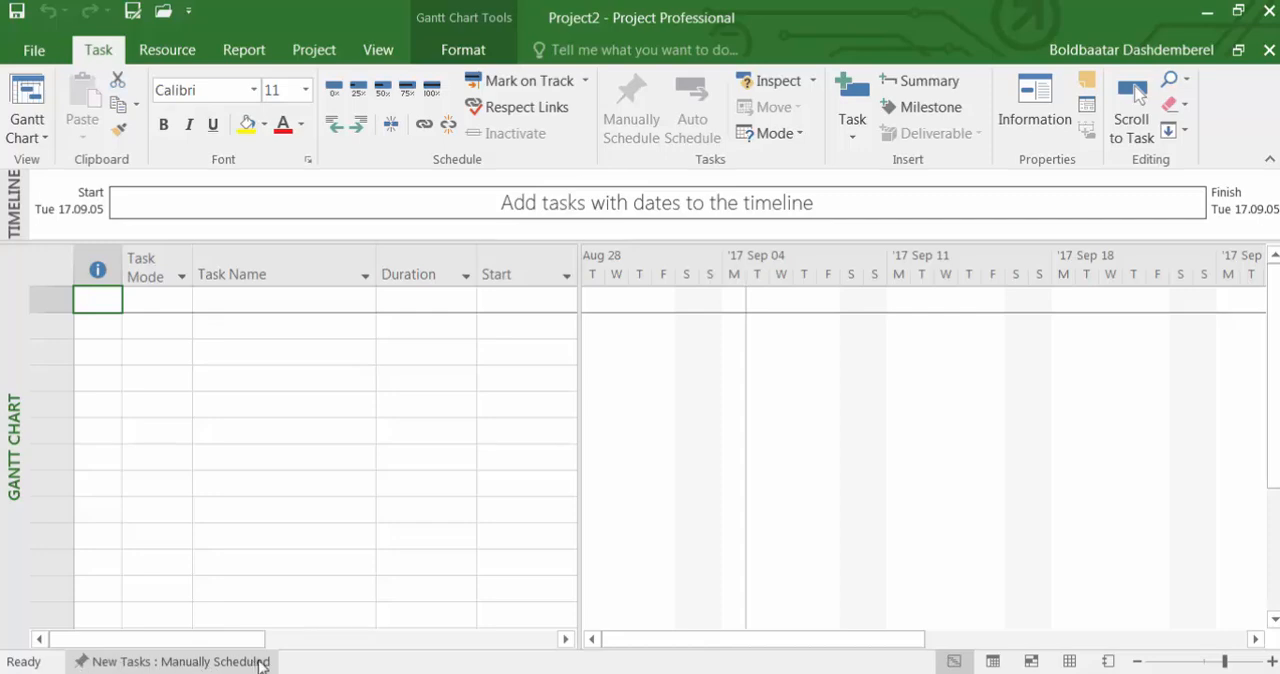
click(200, 662)
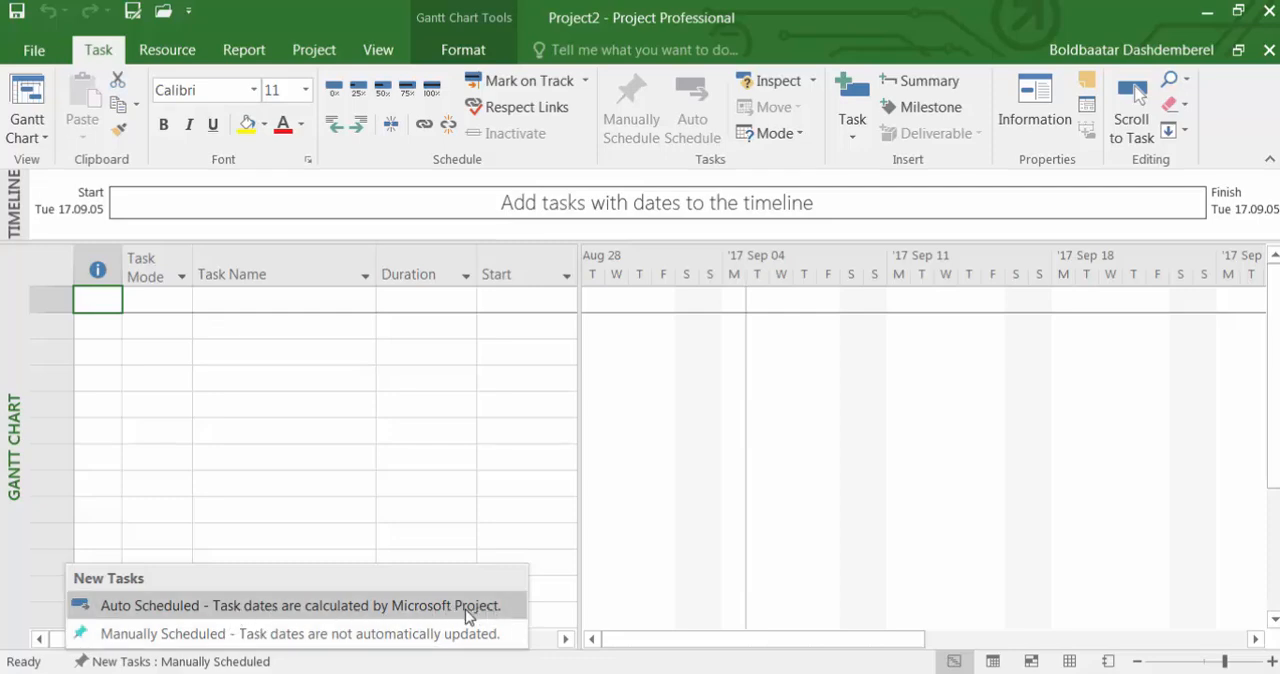
click(199, 606)
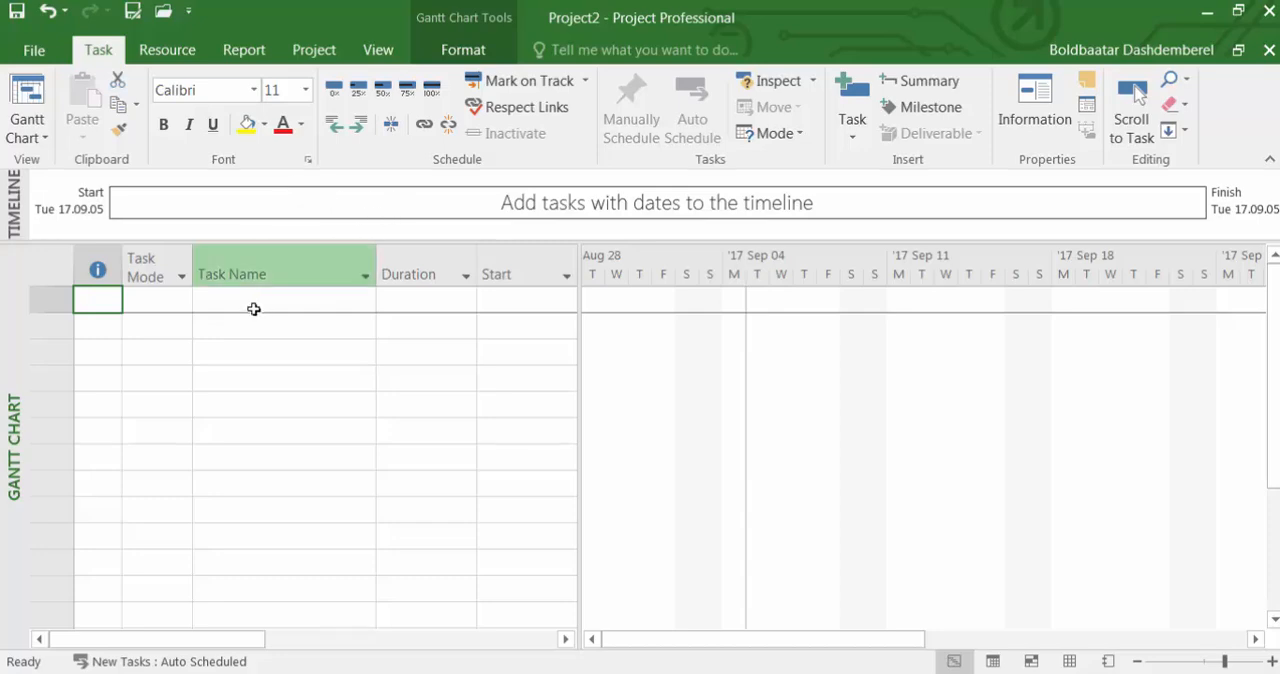
In the scheduling options, make Auto Scheduled the default mode for new tasks in All New Projects.
click(36, 52)
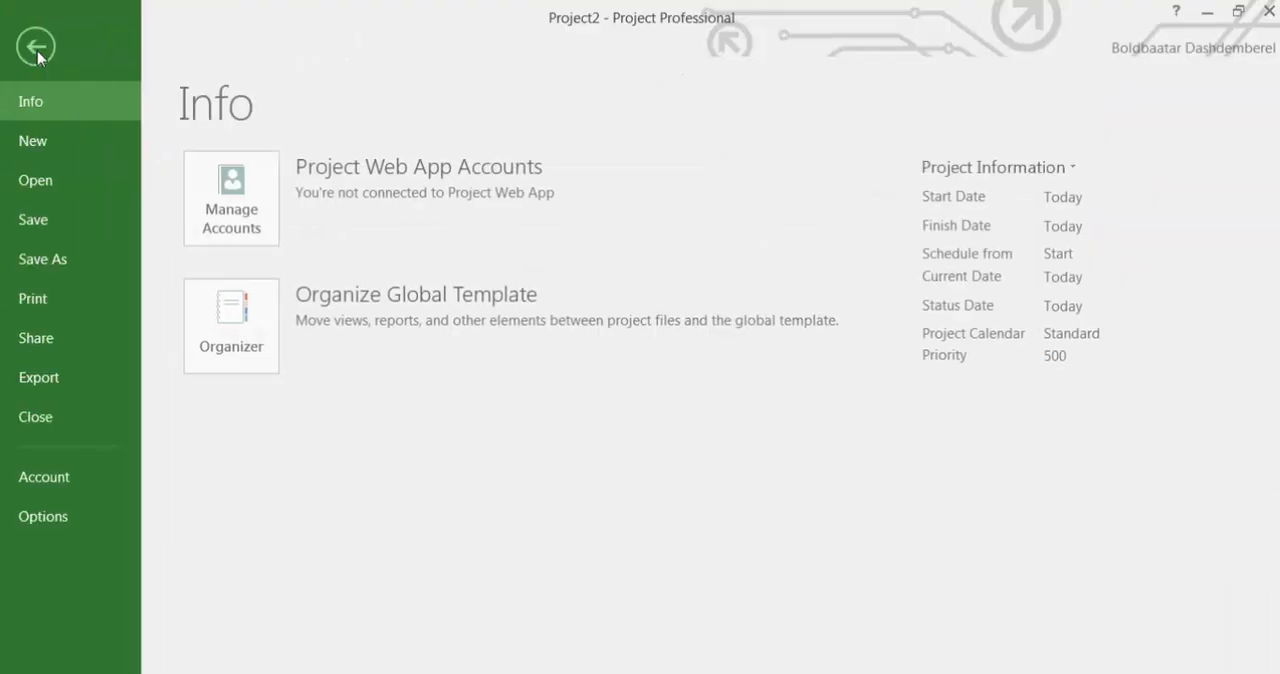
click(80, 519)
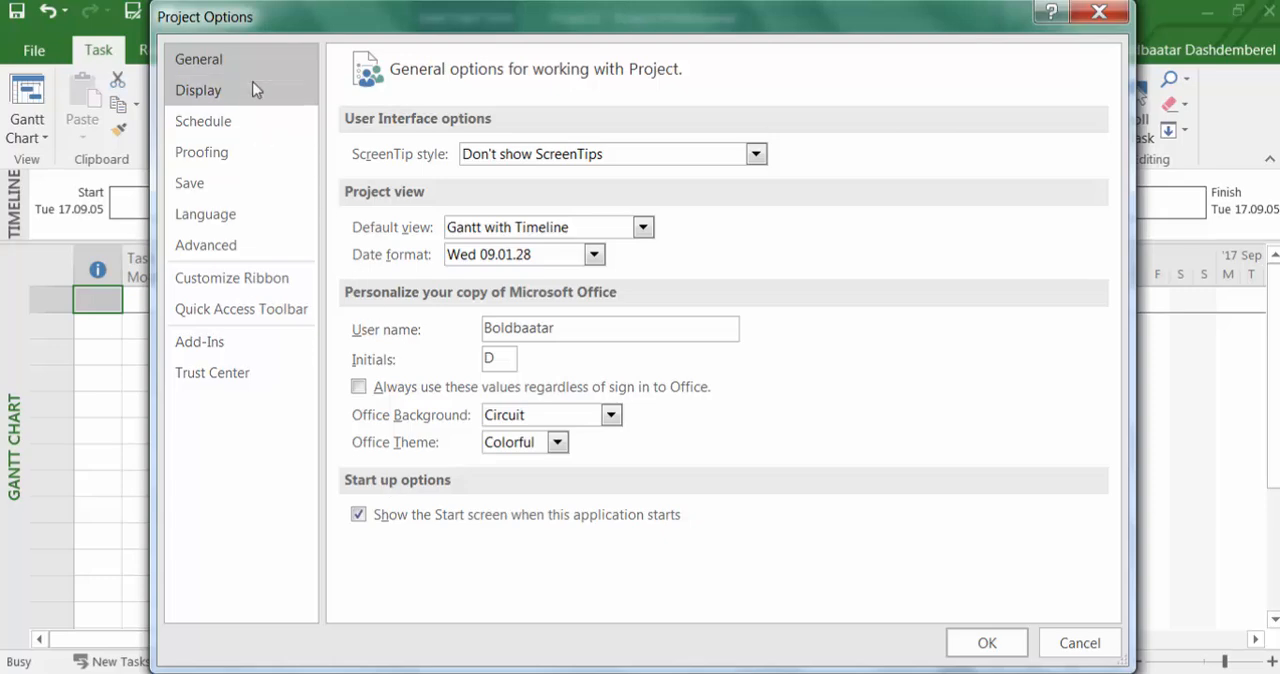
click(226, 132)
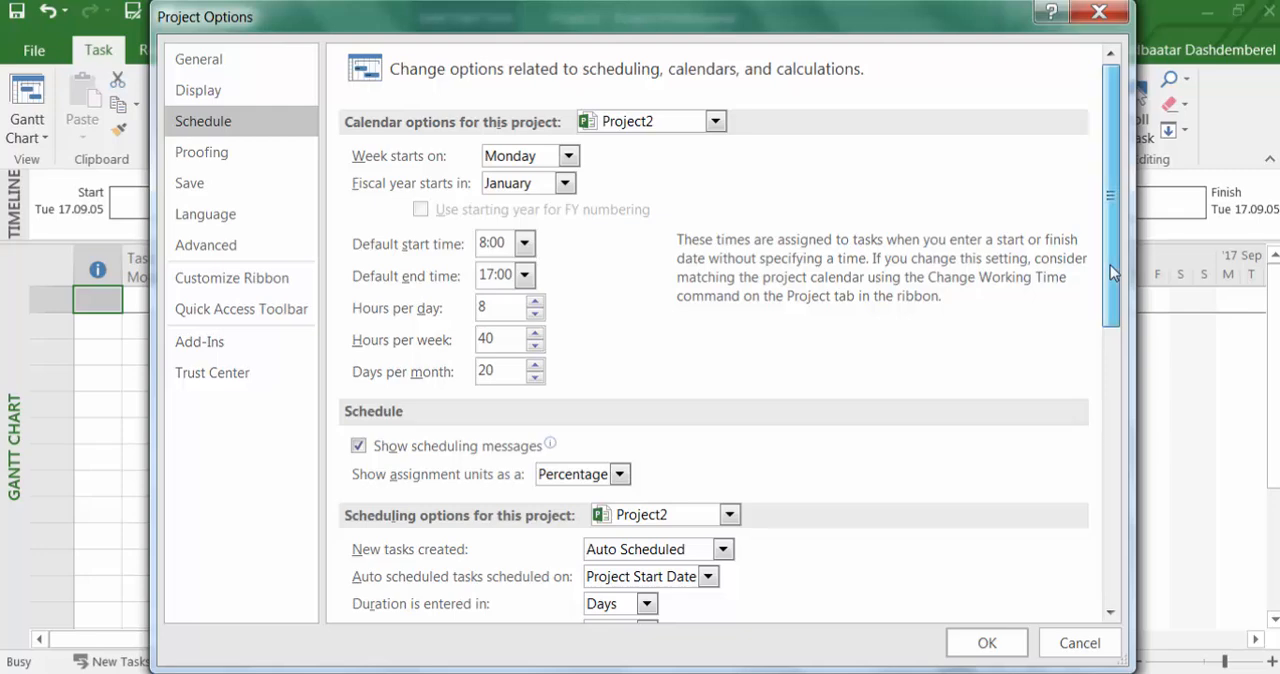
scroll(1110, 265, down, 2)
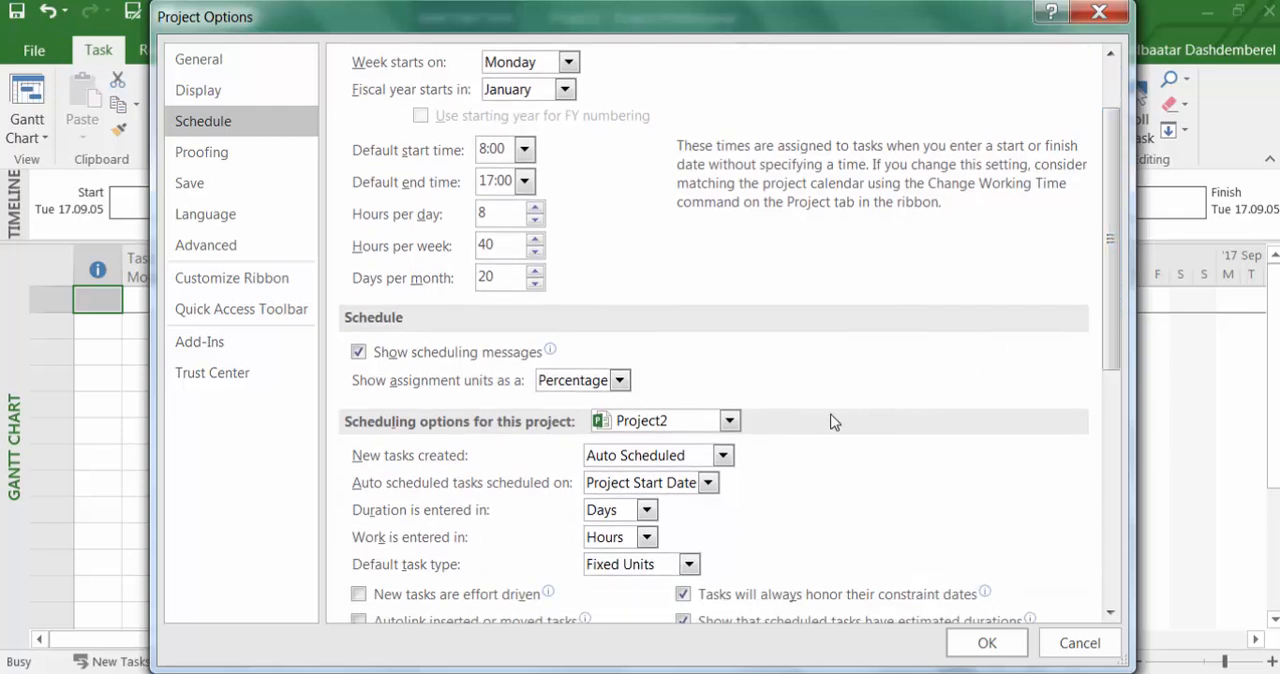
click(729, 421)
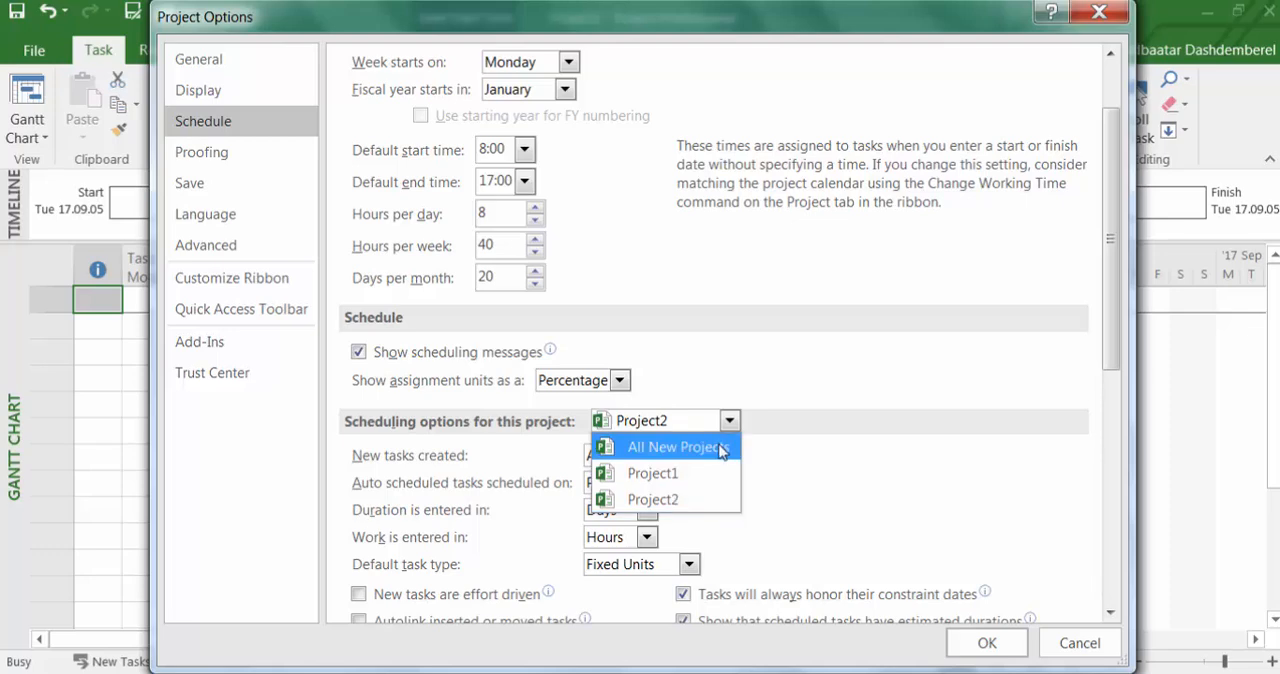
click(721, 451)
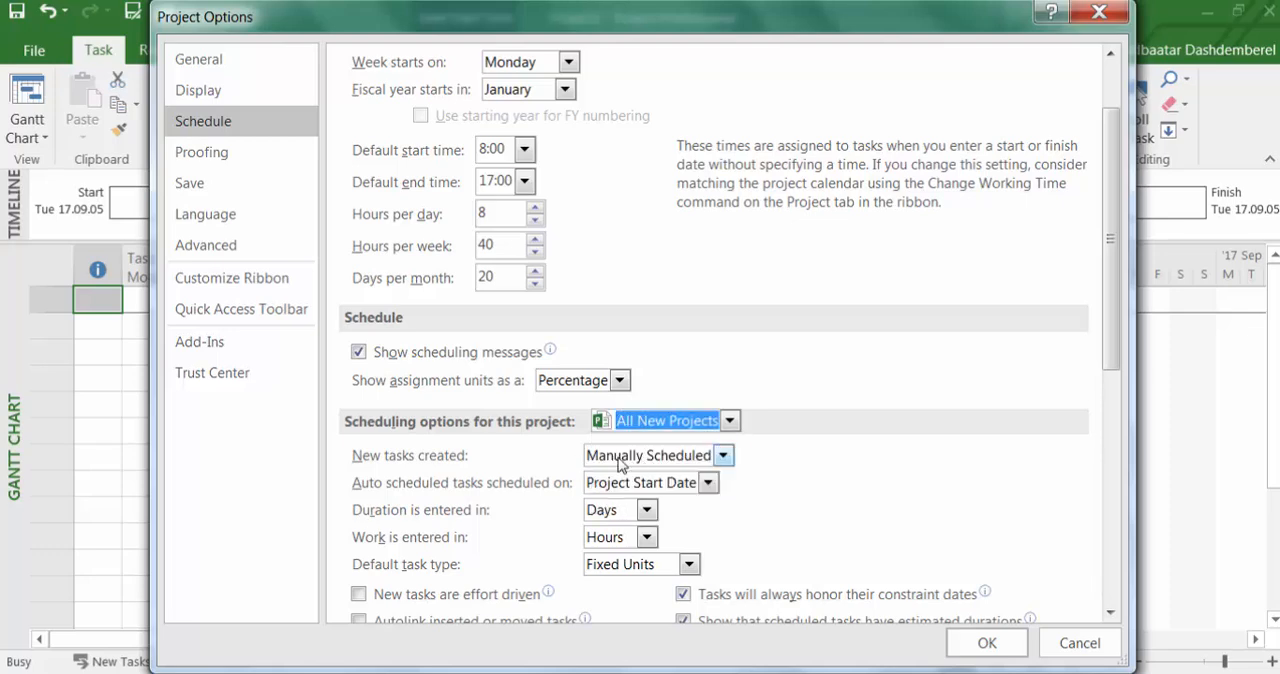
click(725, 456)
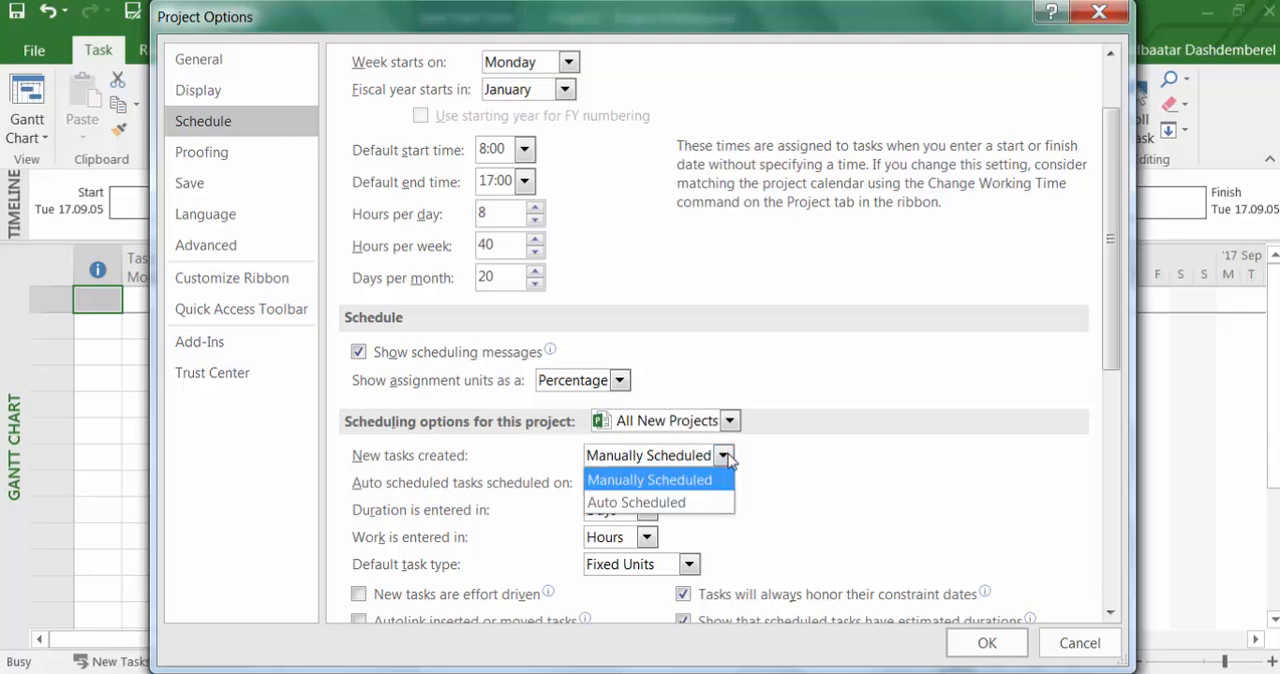
click(686, 505)
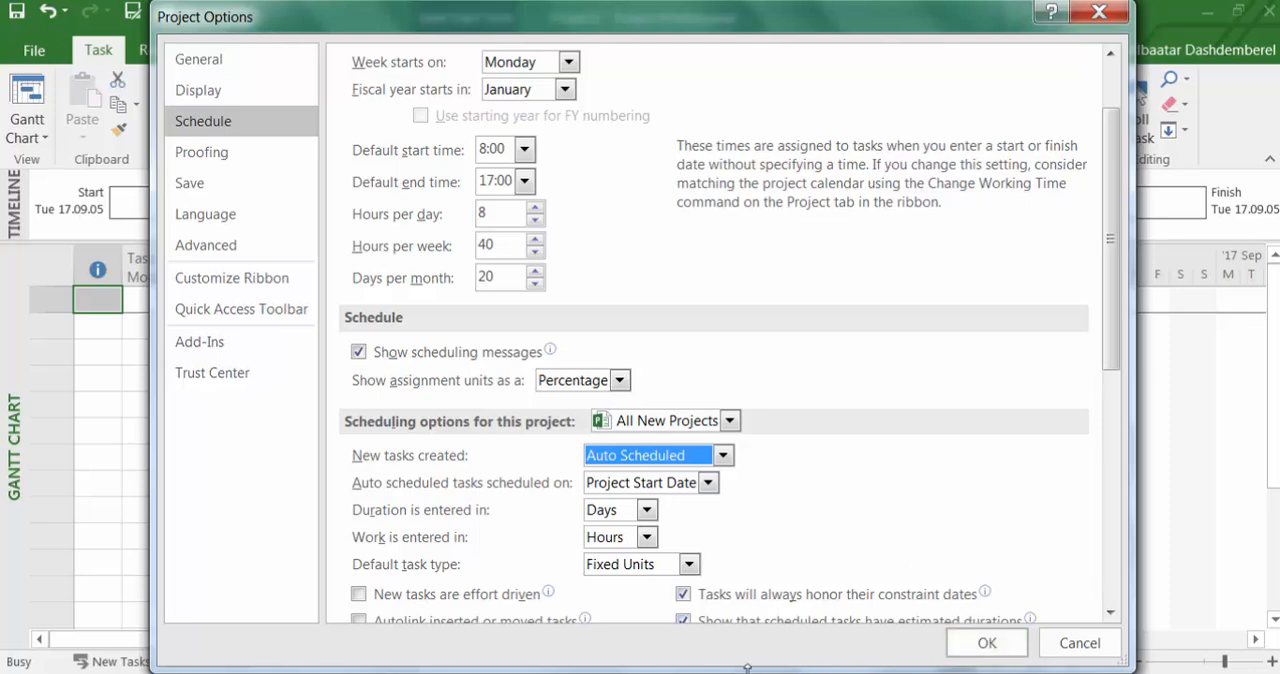
click(987, 650)
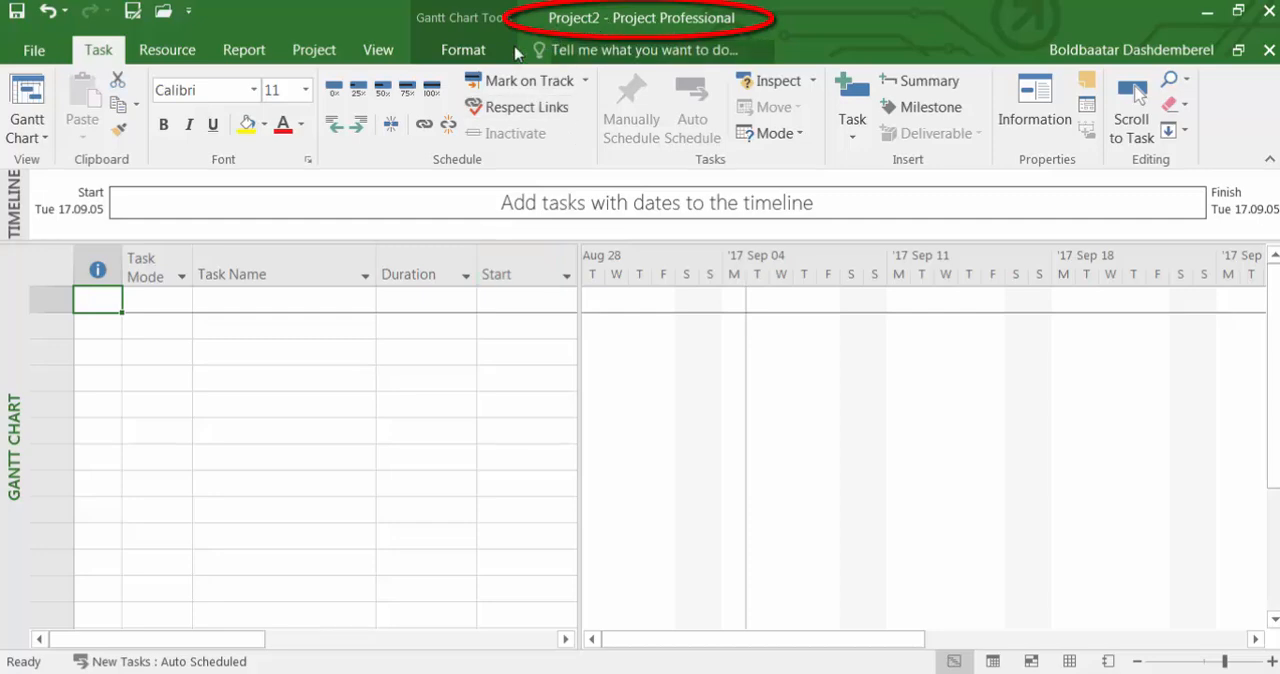
Save the project as MyFirstProject in the Project (*.mpp) format in the Chapter 1 folder of Working Files used today.
click(34, 55)
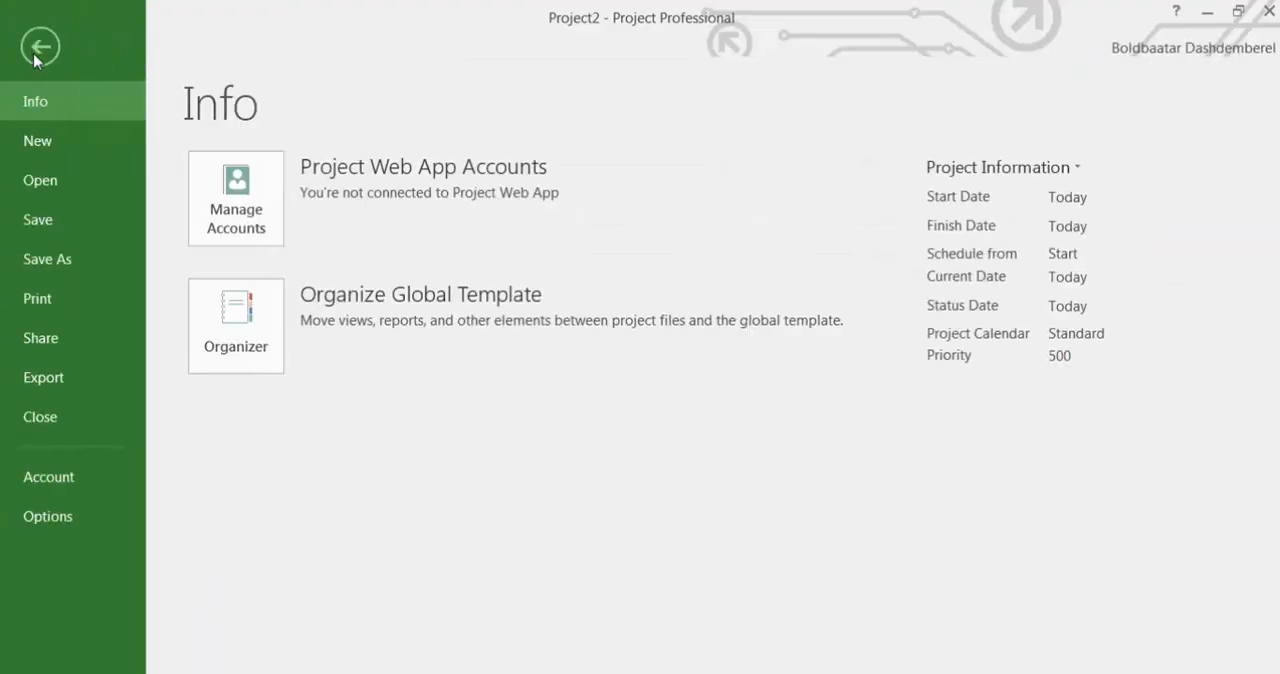
click(76, 261)
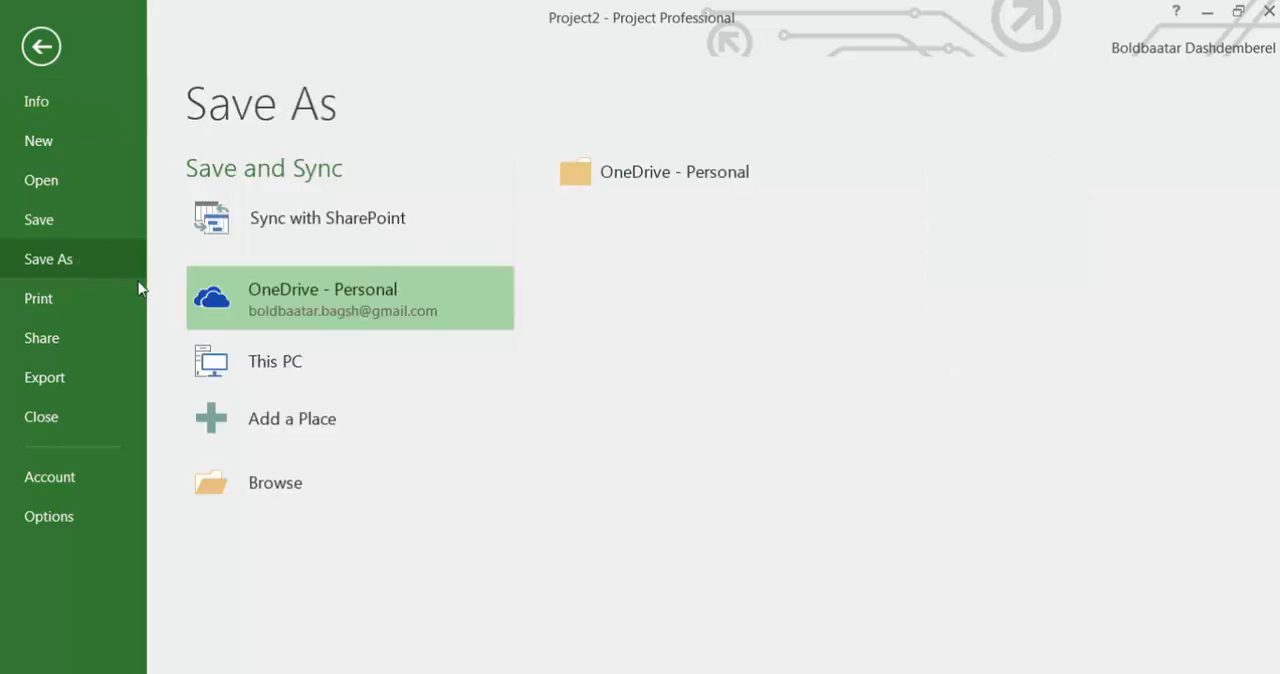
click(334, 369)
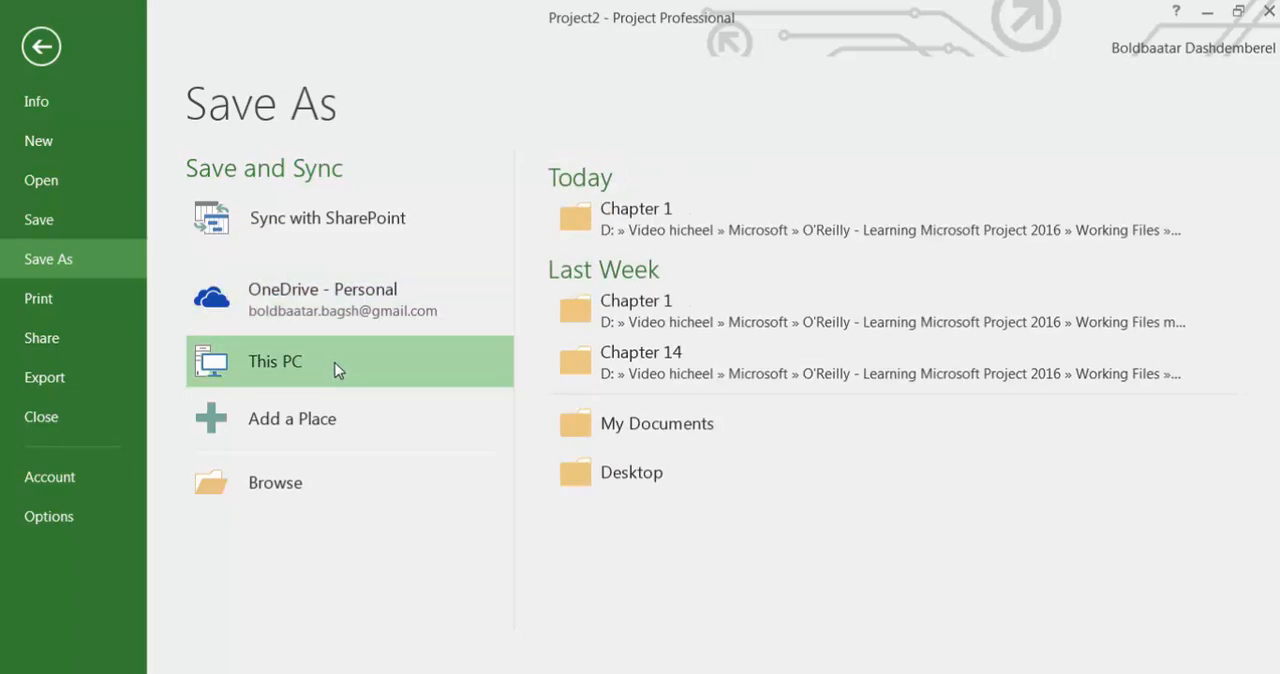
click(632, 230)
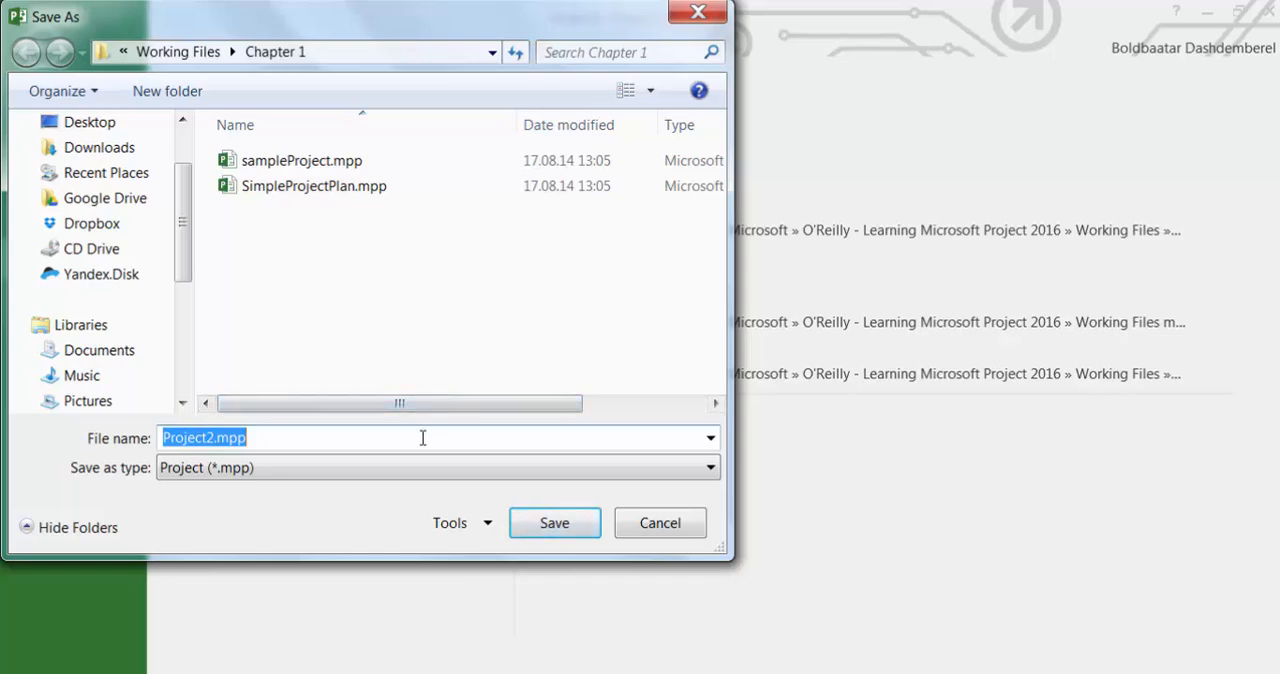
text(MyFirstProject)
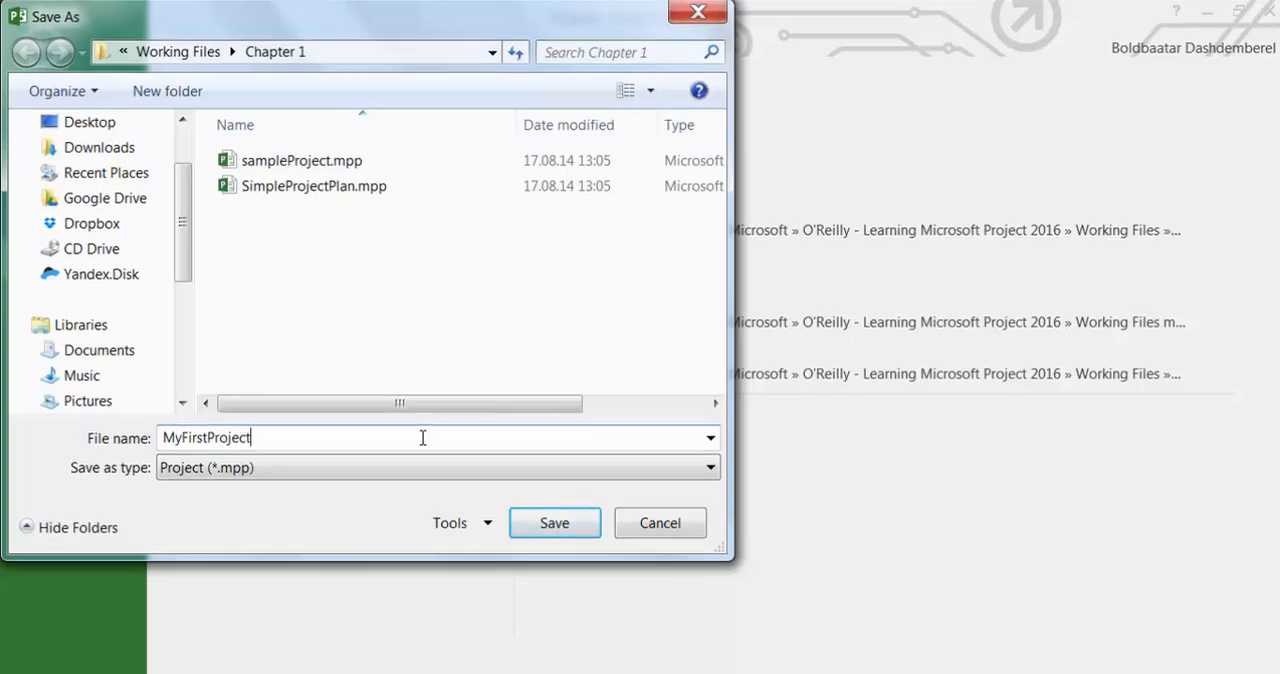
click(709, 469)
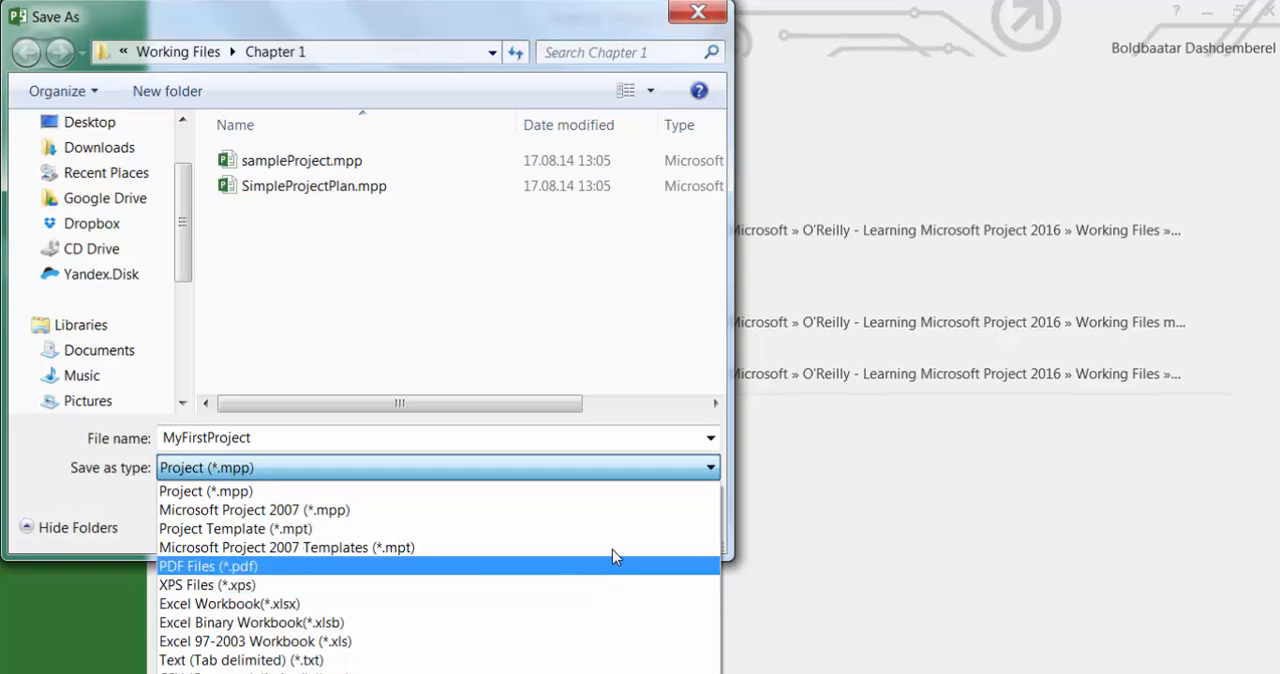
click(398, 472)
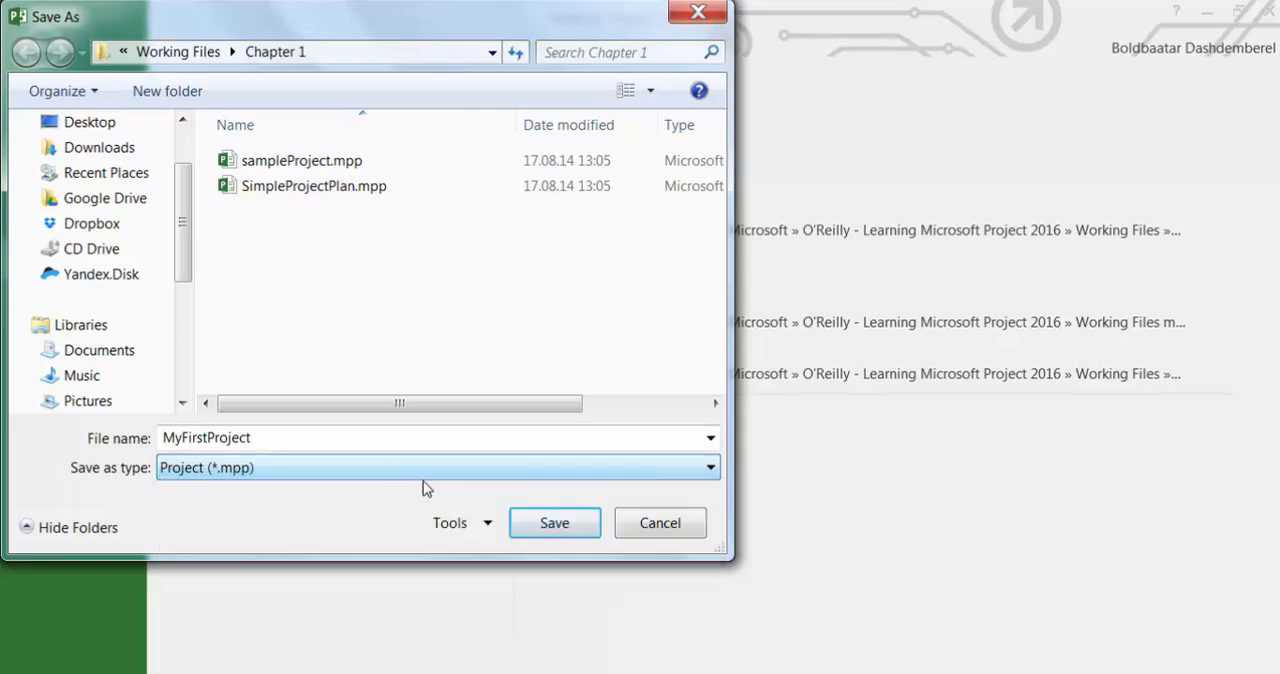
click(555, 530)
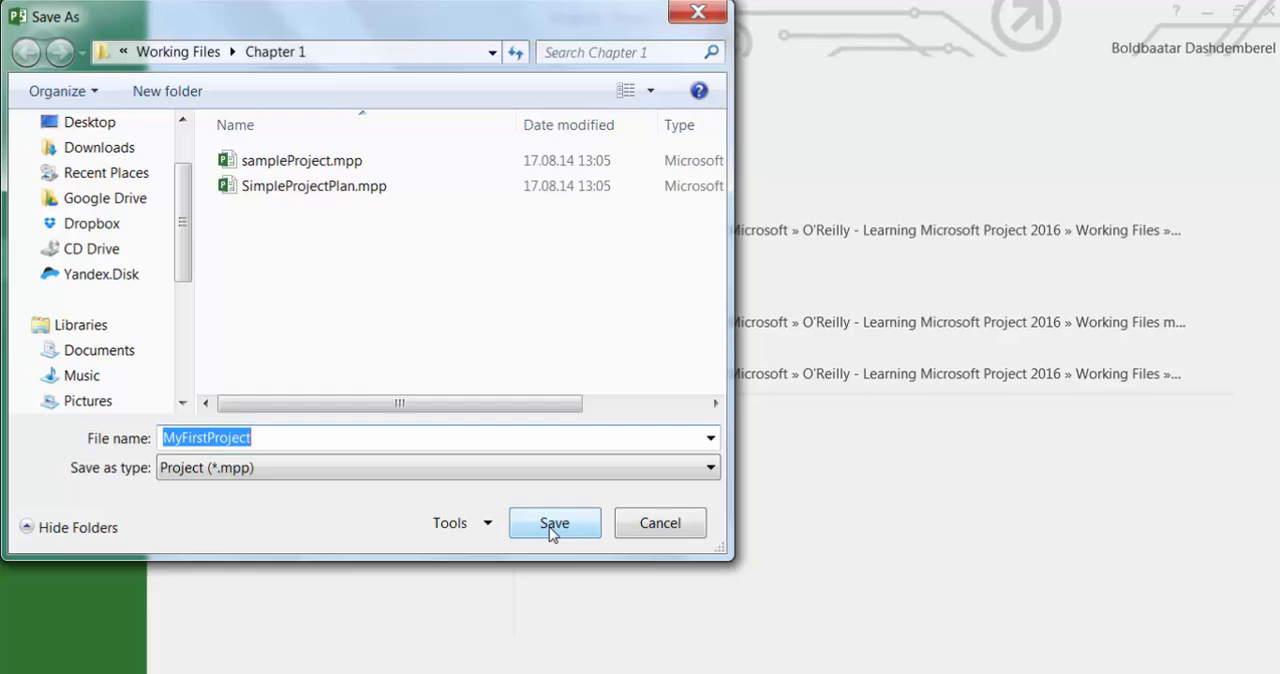
click(552, 530)
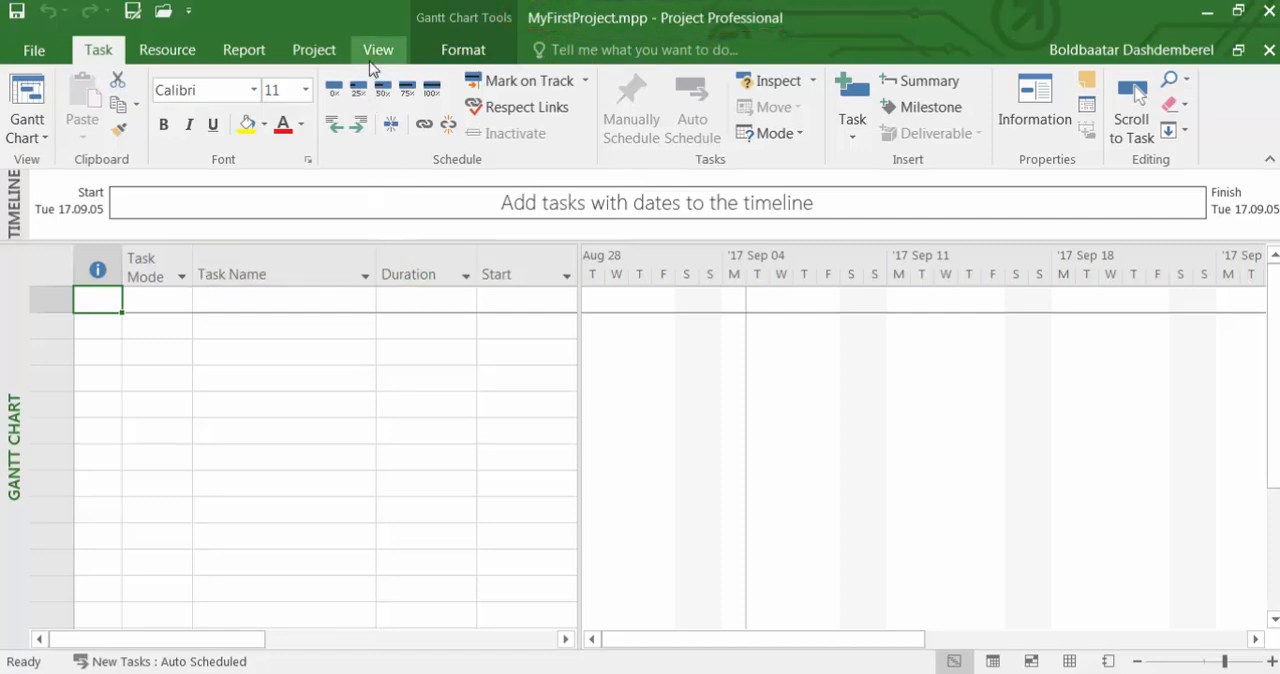
In the project information, set the project's start date to Mon 17.10.02.
click(318, 52)
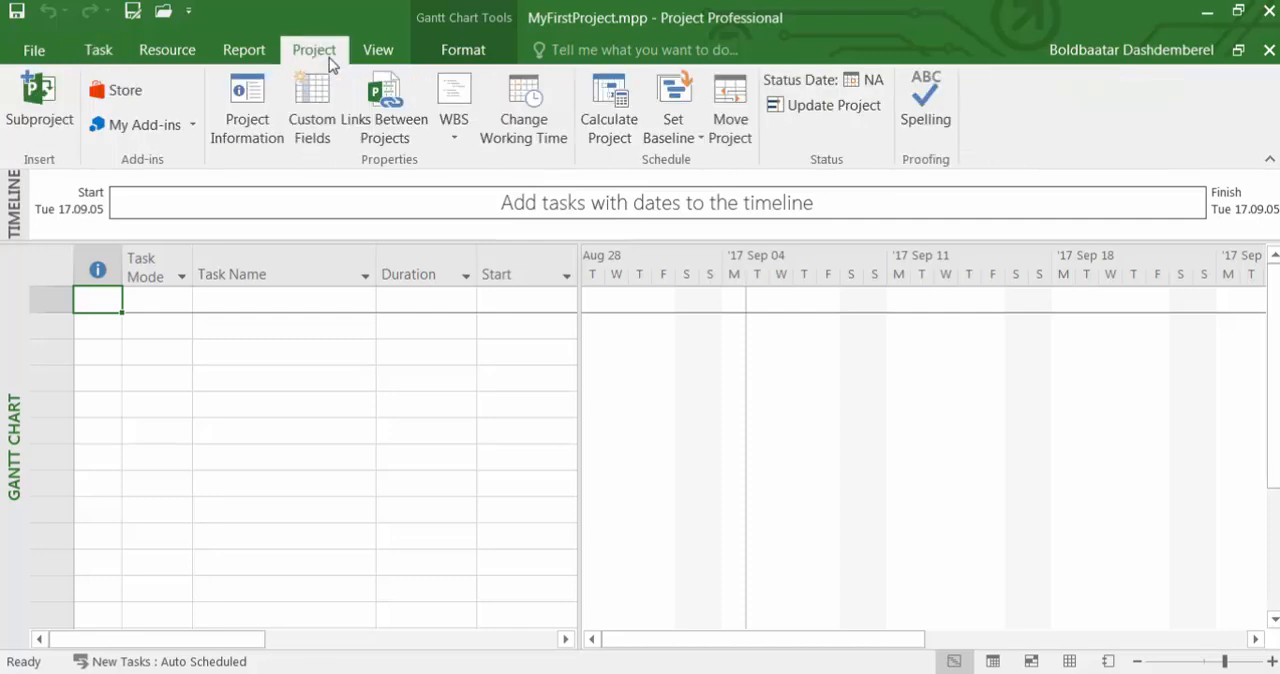
click(257, 108)
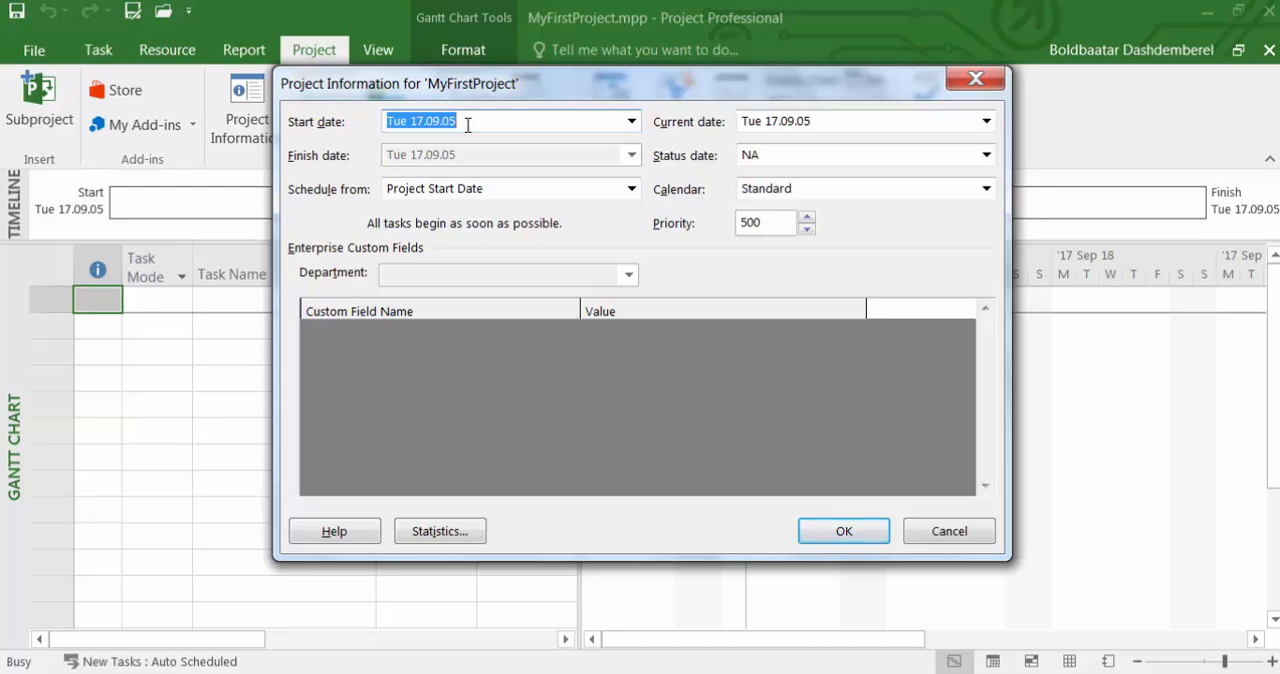
click(838, 534)
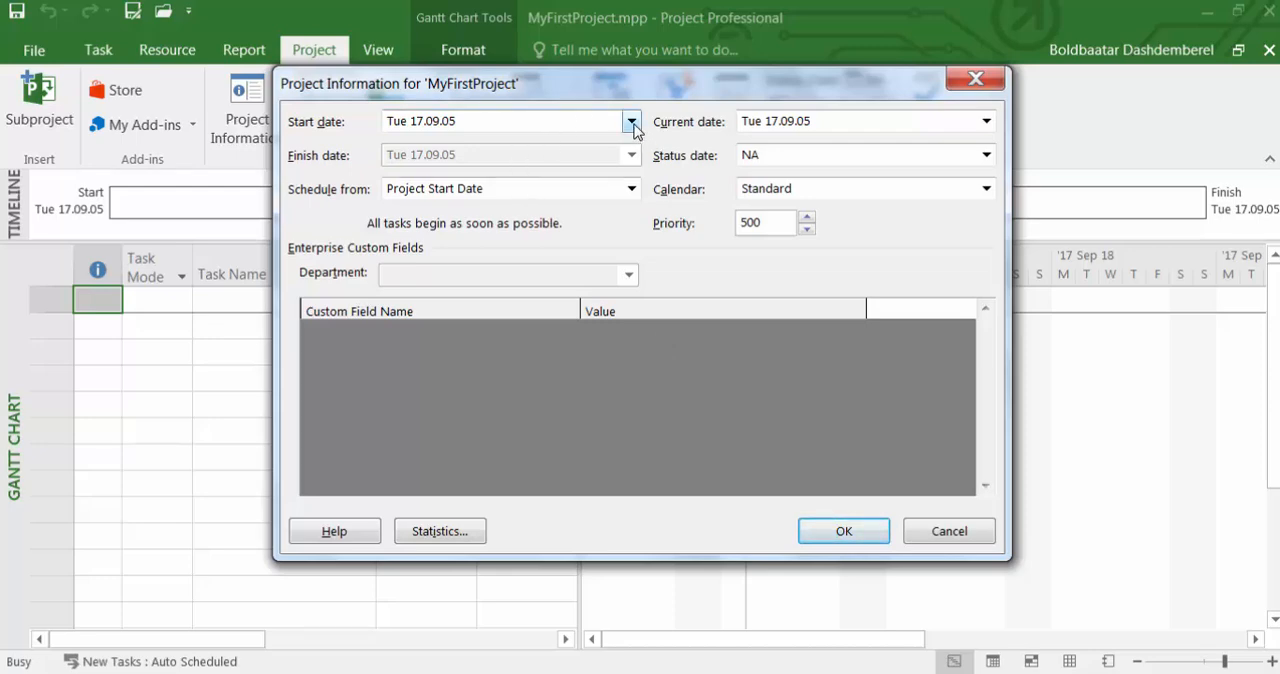
click(502, 121)
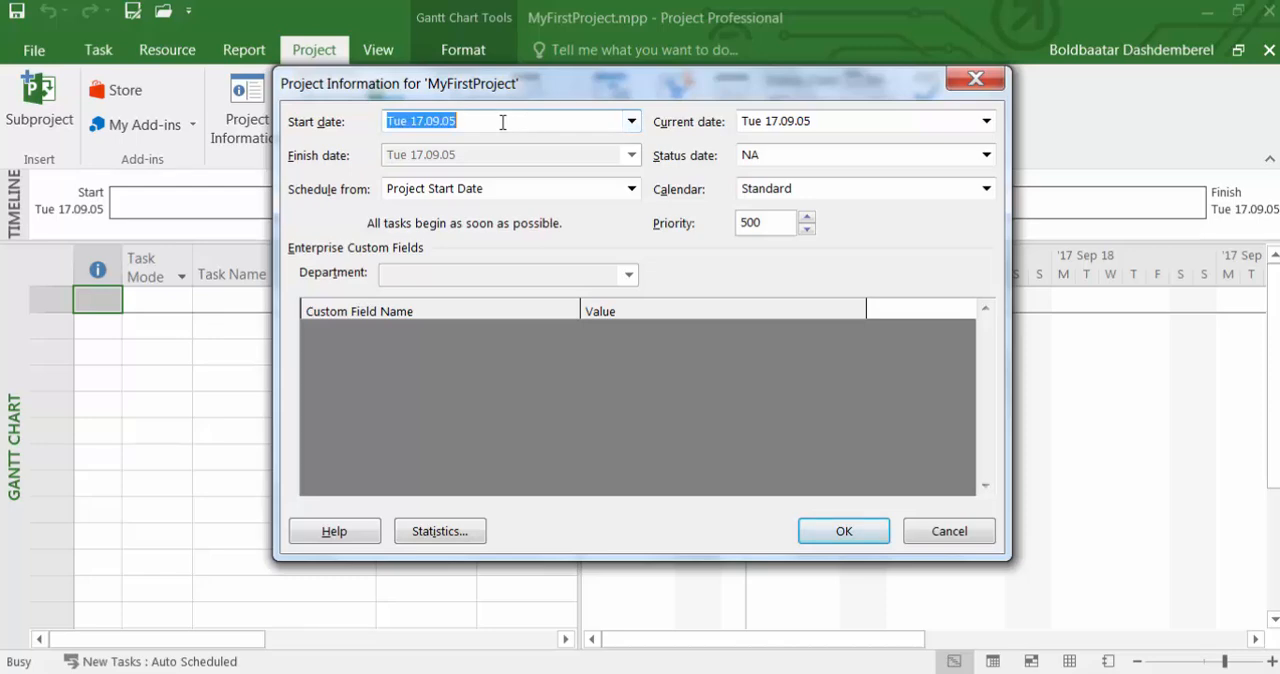
click(632, 122)
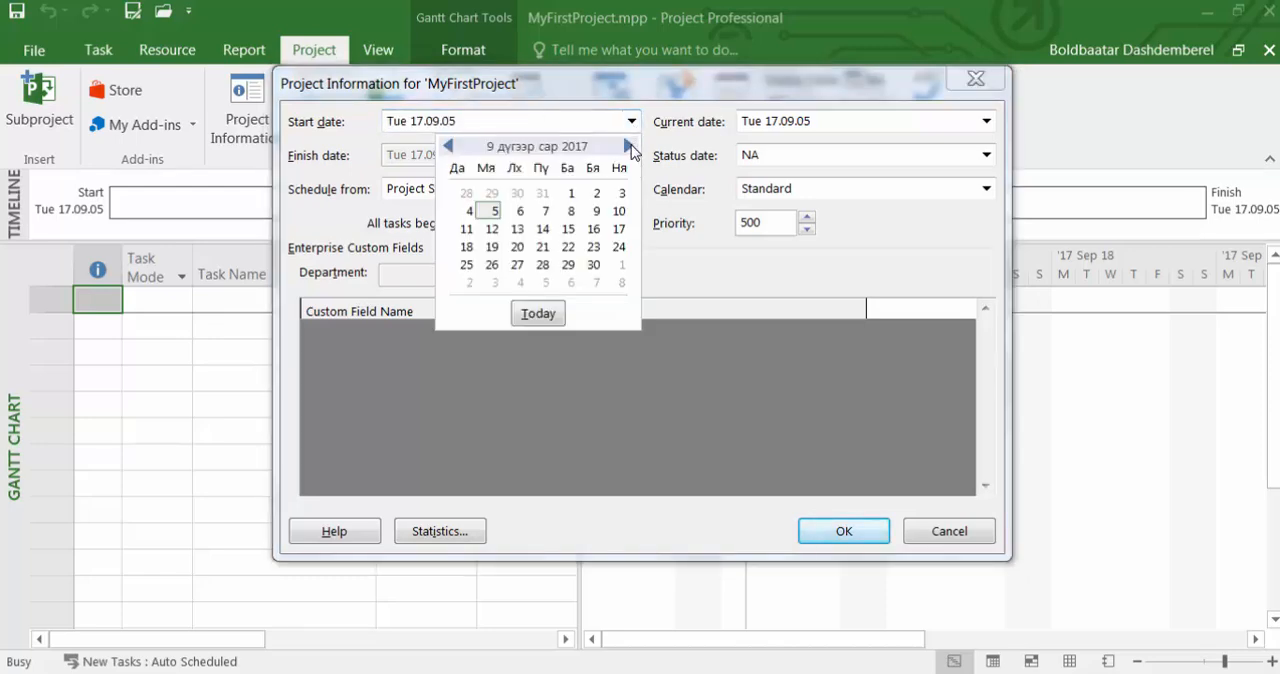
click(629, 146)
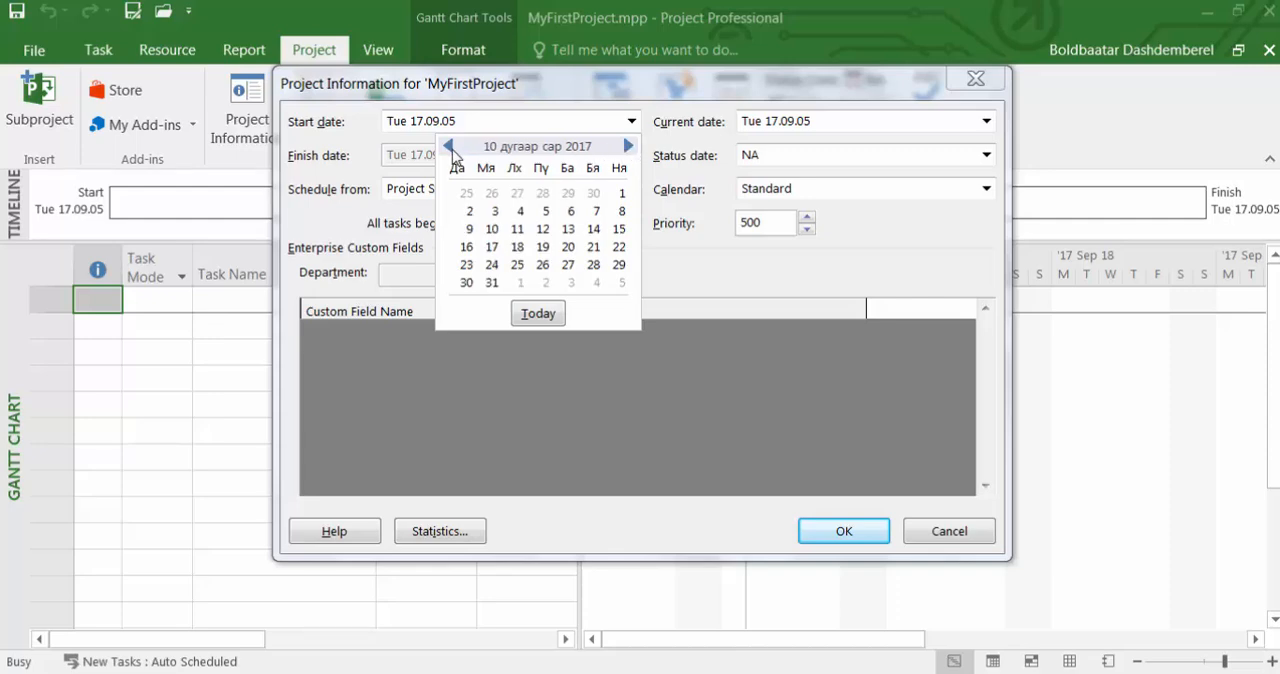
click(449, 147)
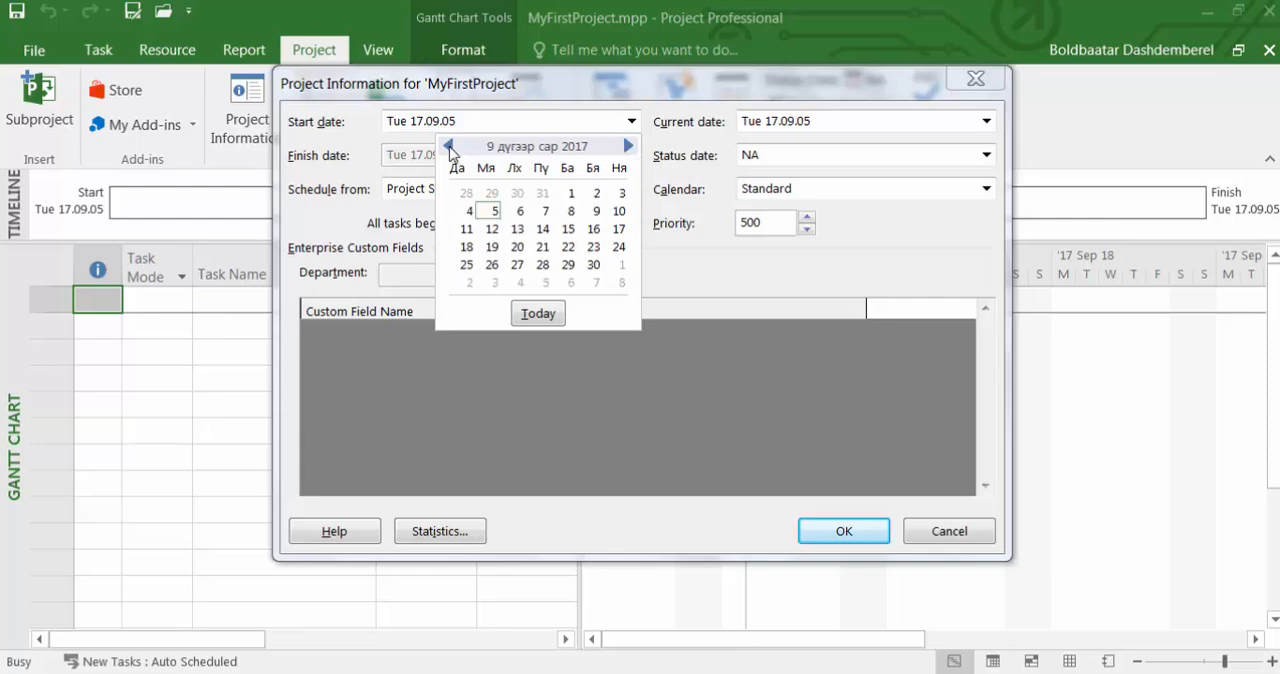
click(449, 147)
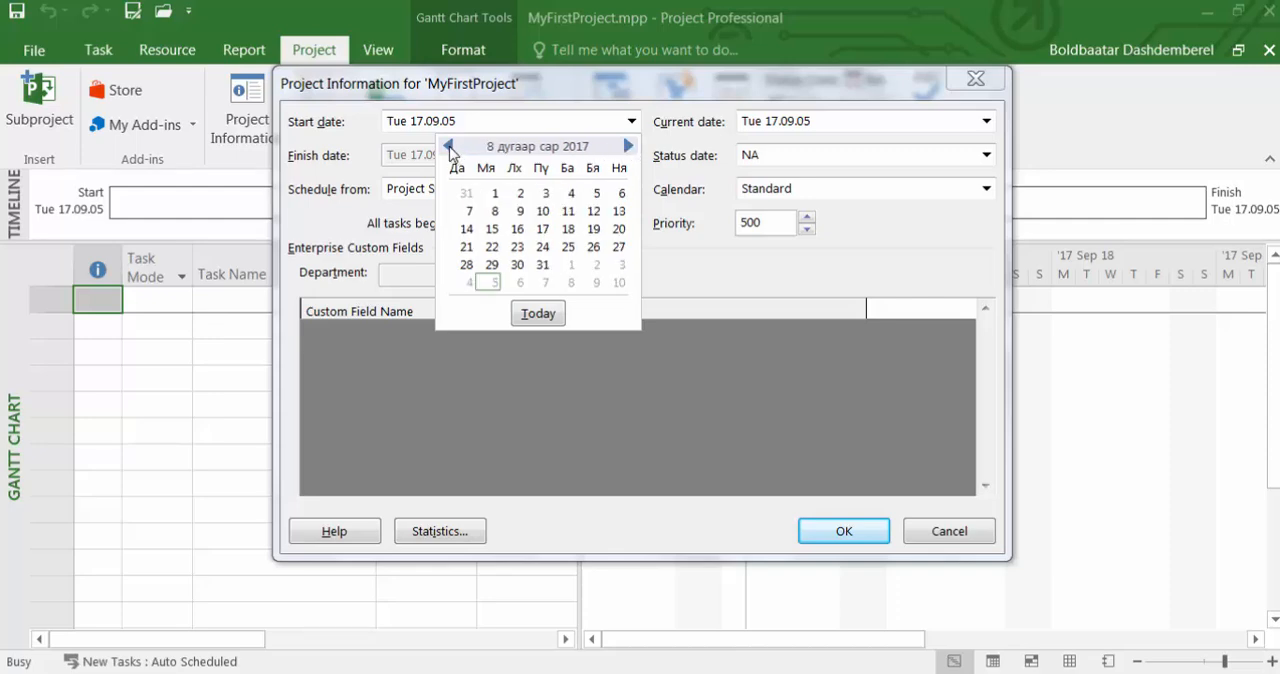
click(629, 146)
click(629, 146)
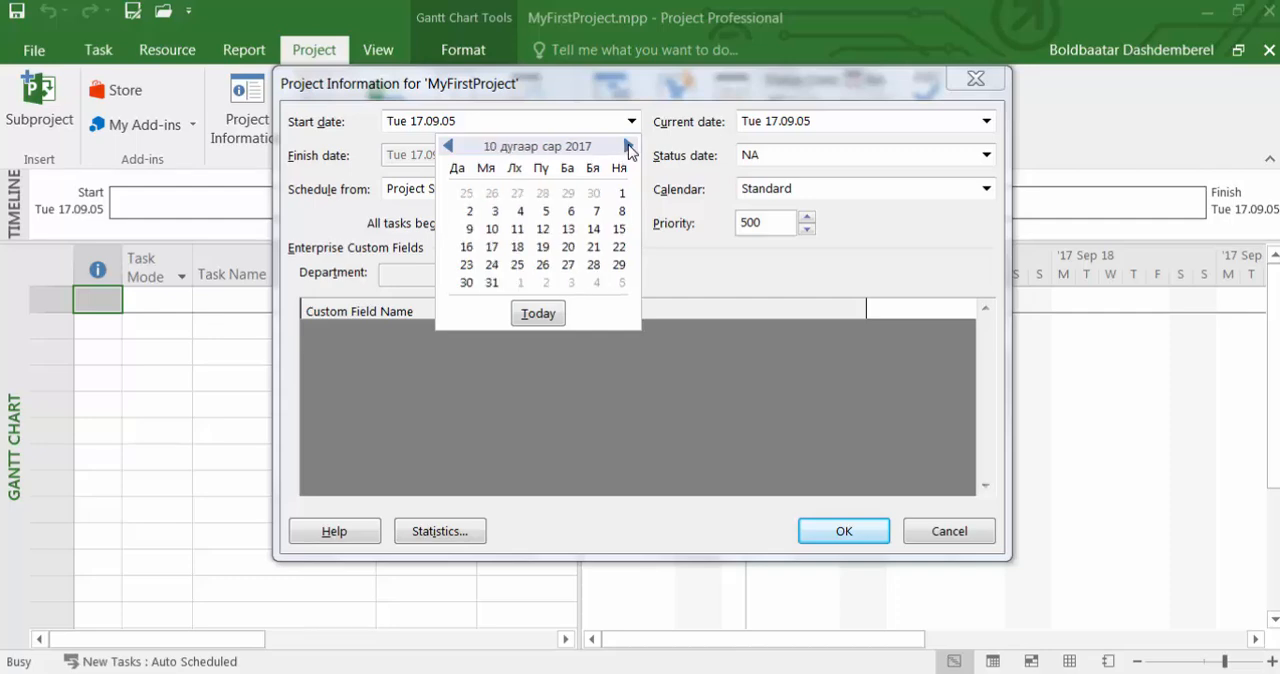
click(470, 212)
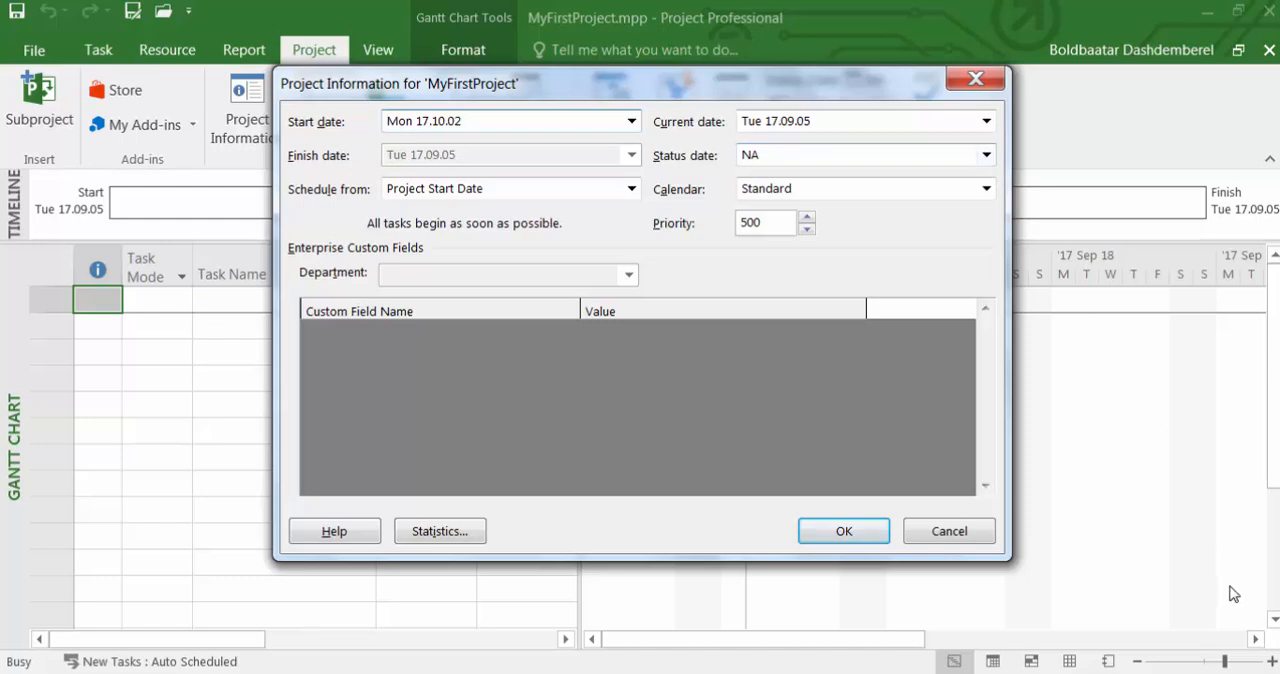
Choose Tue 17.09.05 as the current date, schedule from Project Start Date, and apply the project information.
click(986, 121)
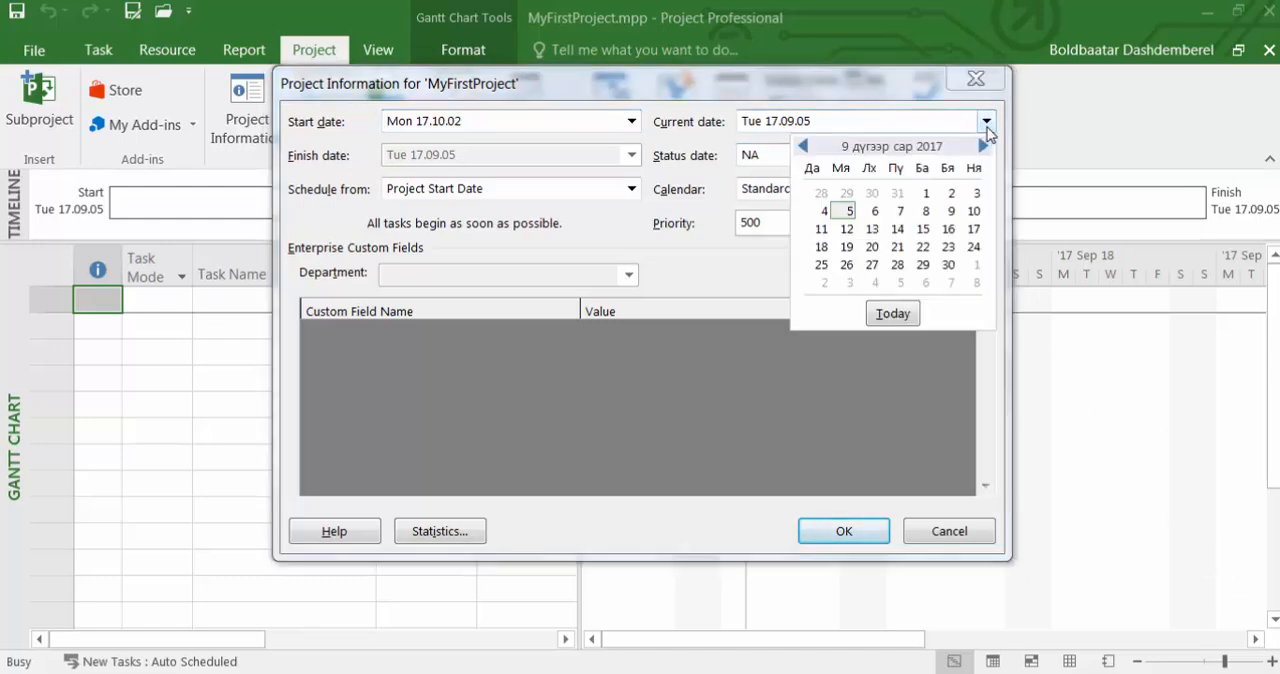
click(848, 214)
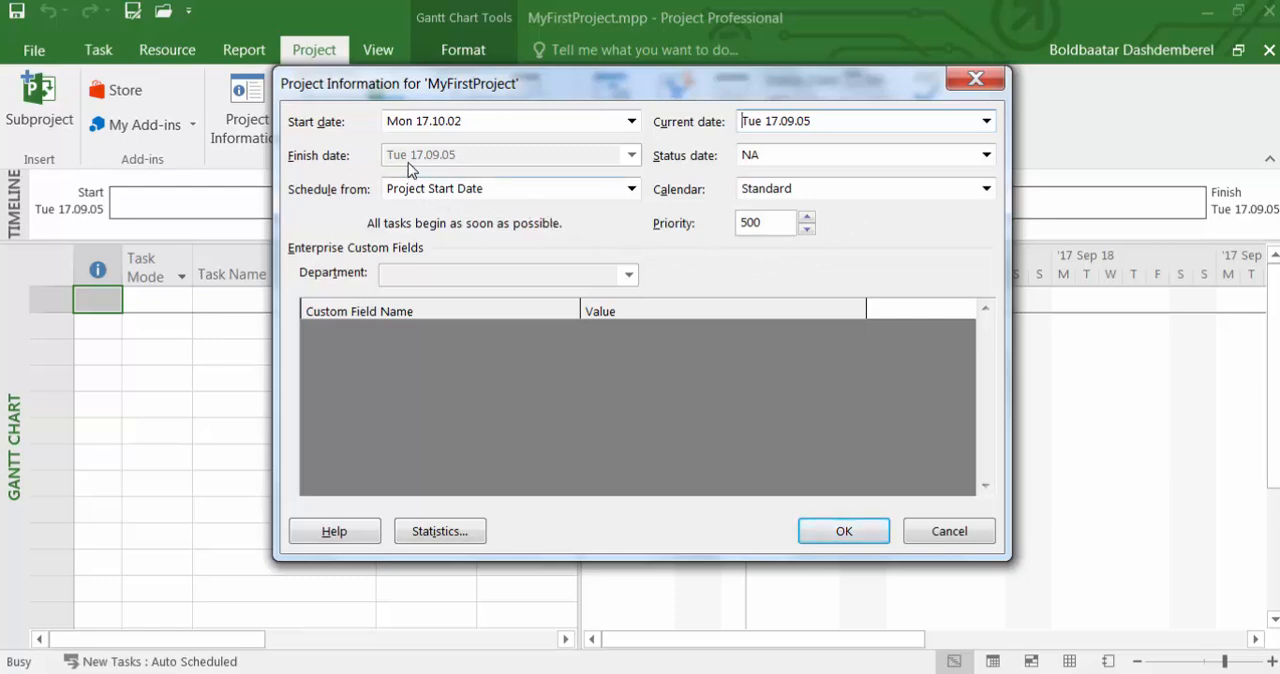
click(632, 196)
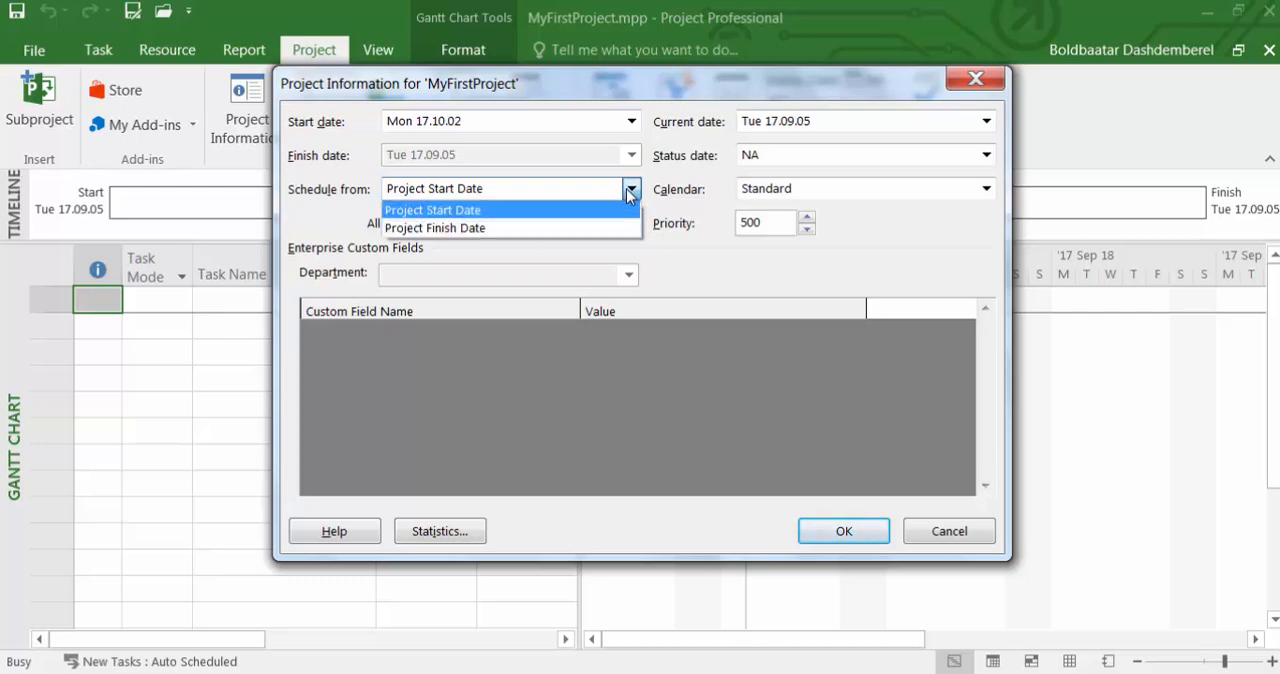
click(594, 211)
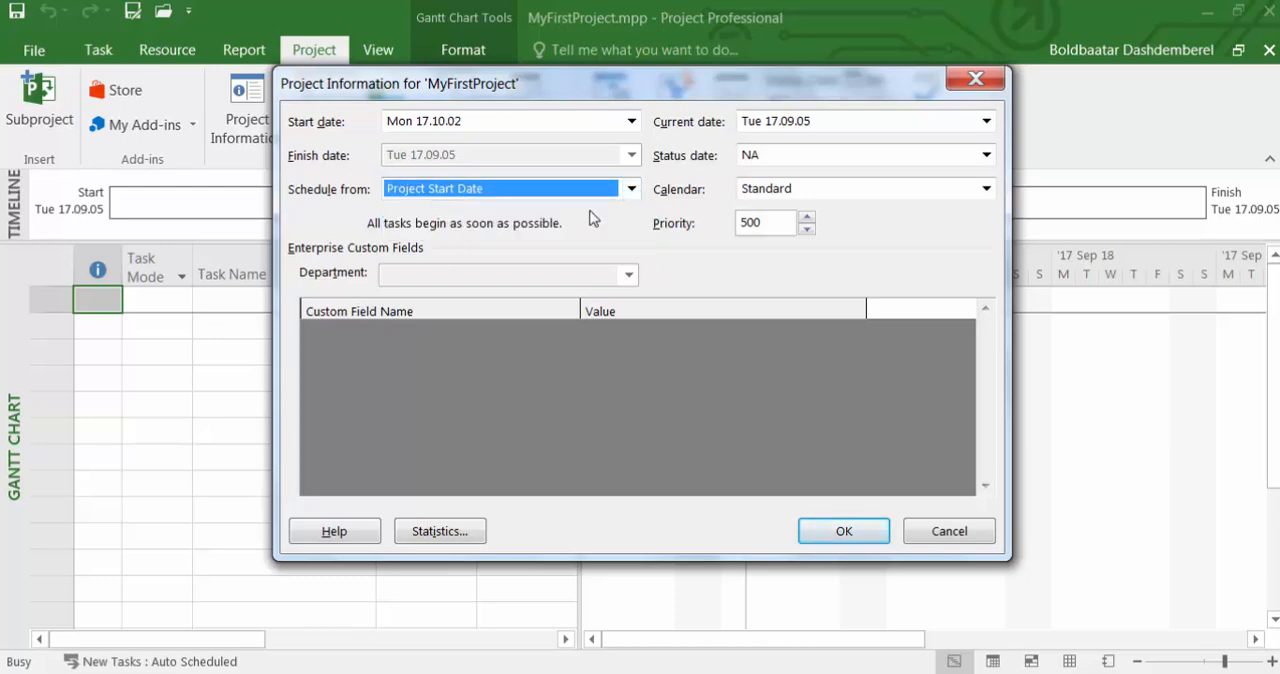
key(shift+Tab)
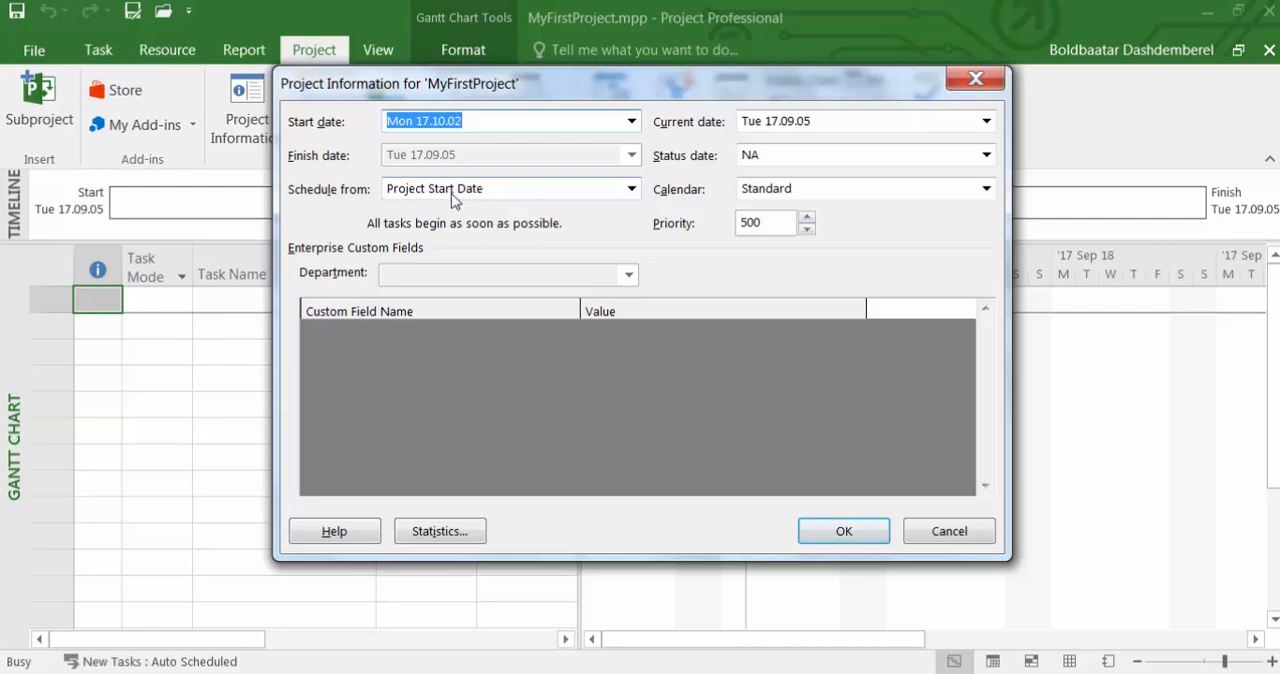
click(845, 533)
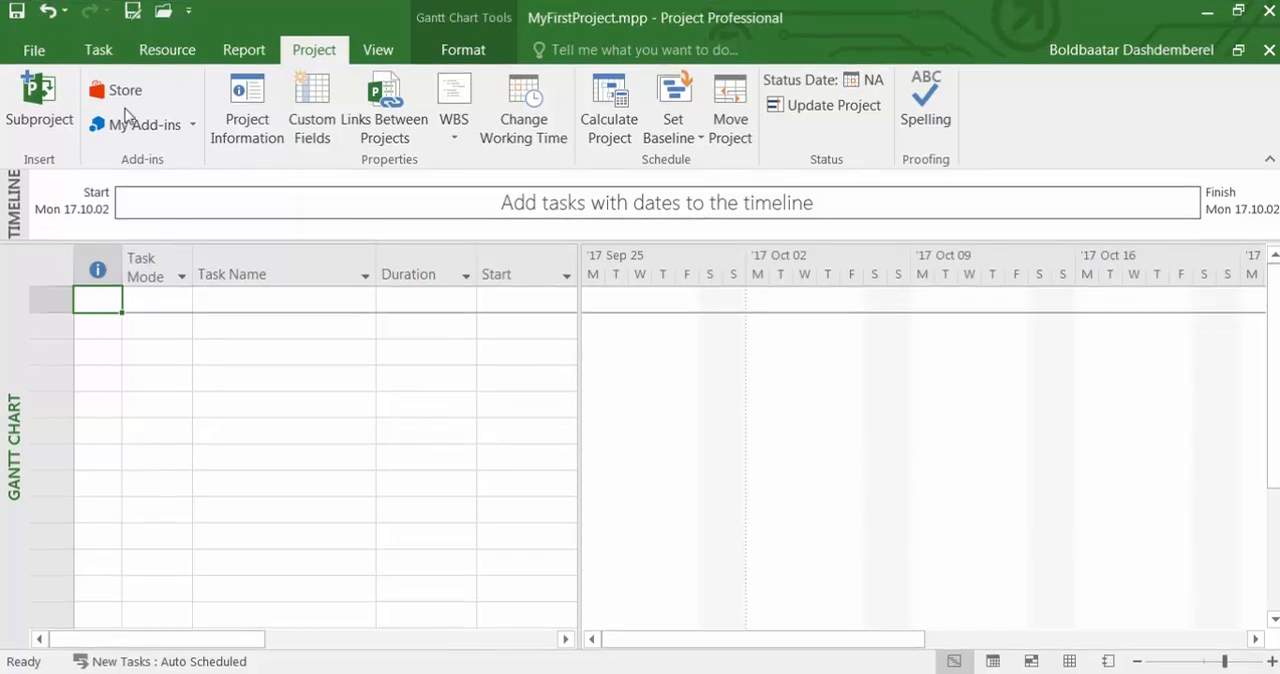
Open the project's advanced properties and review its custom, contents and statistics details.
click(36, 52)
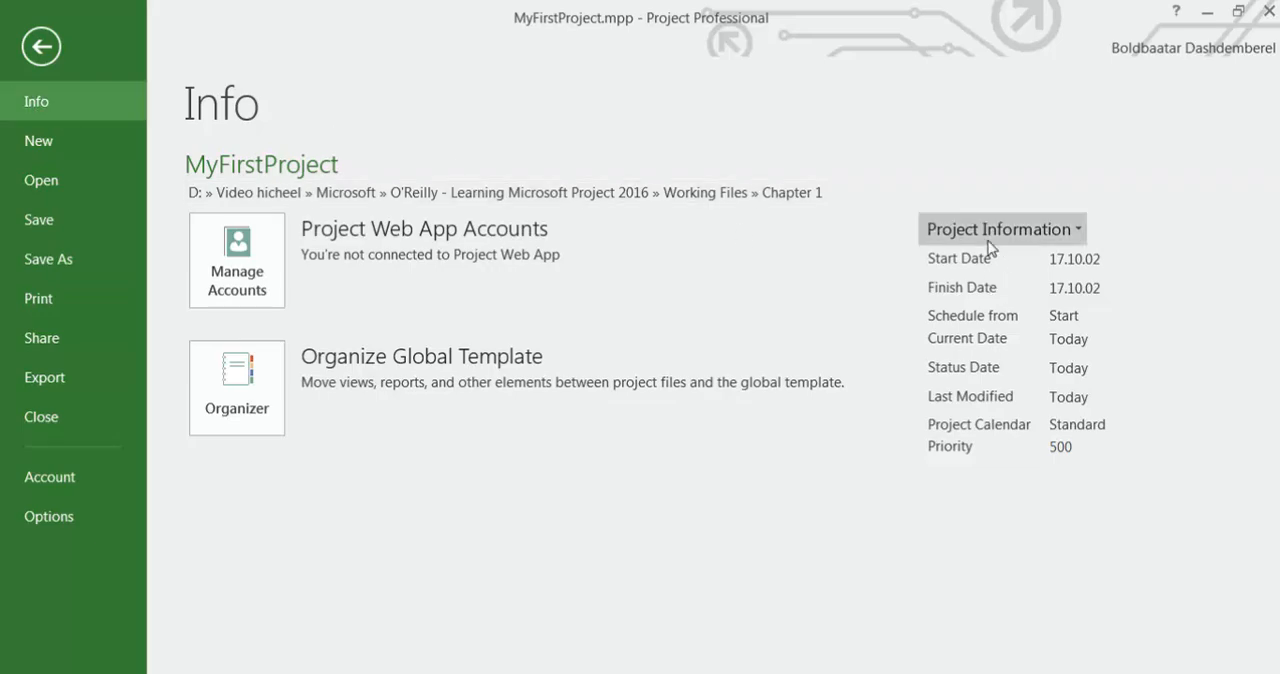
click(1079, 230)
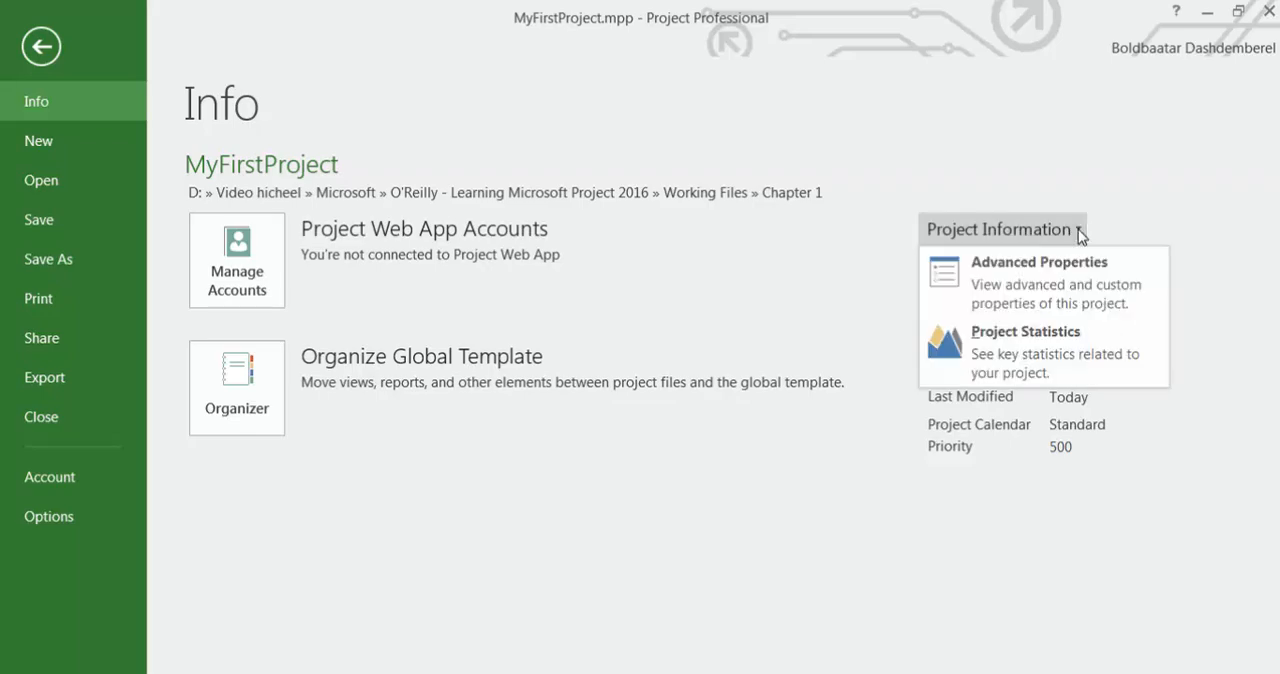
click(1070, 310)
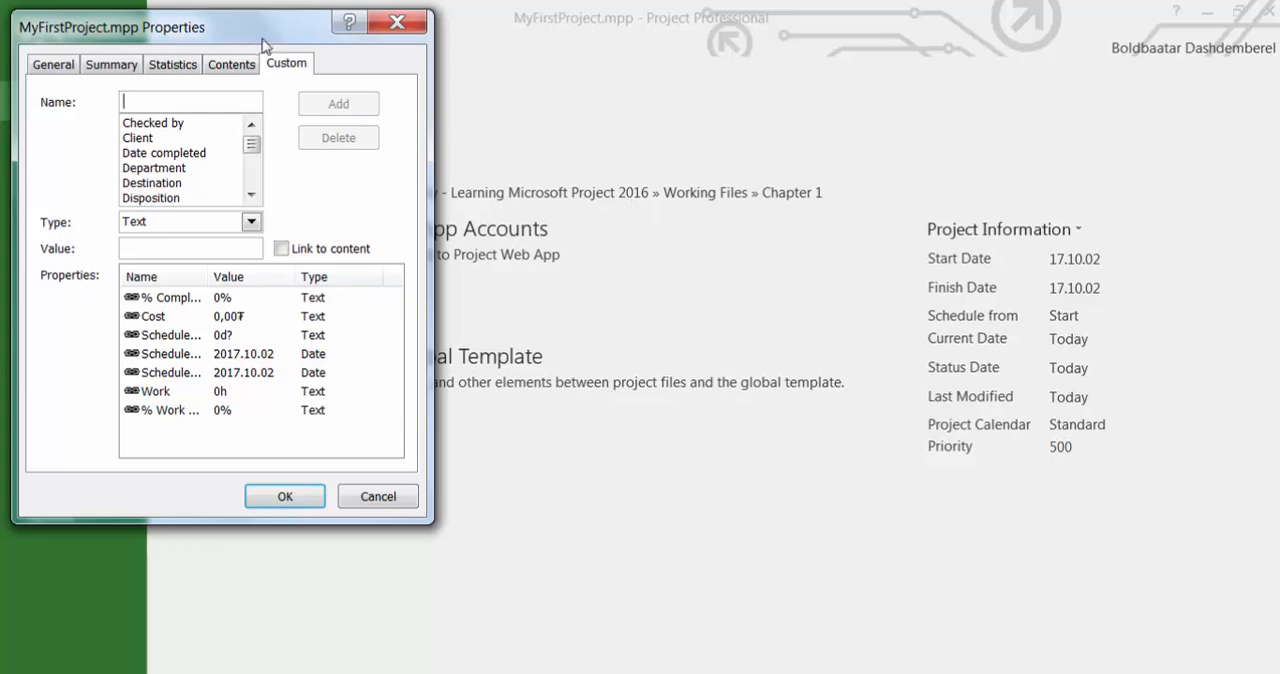
drag(258, 37, 310, 47)
drag(407, 56, 630, 72)
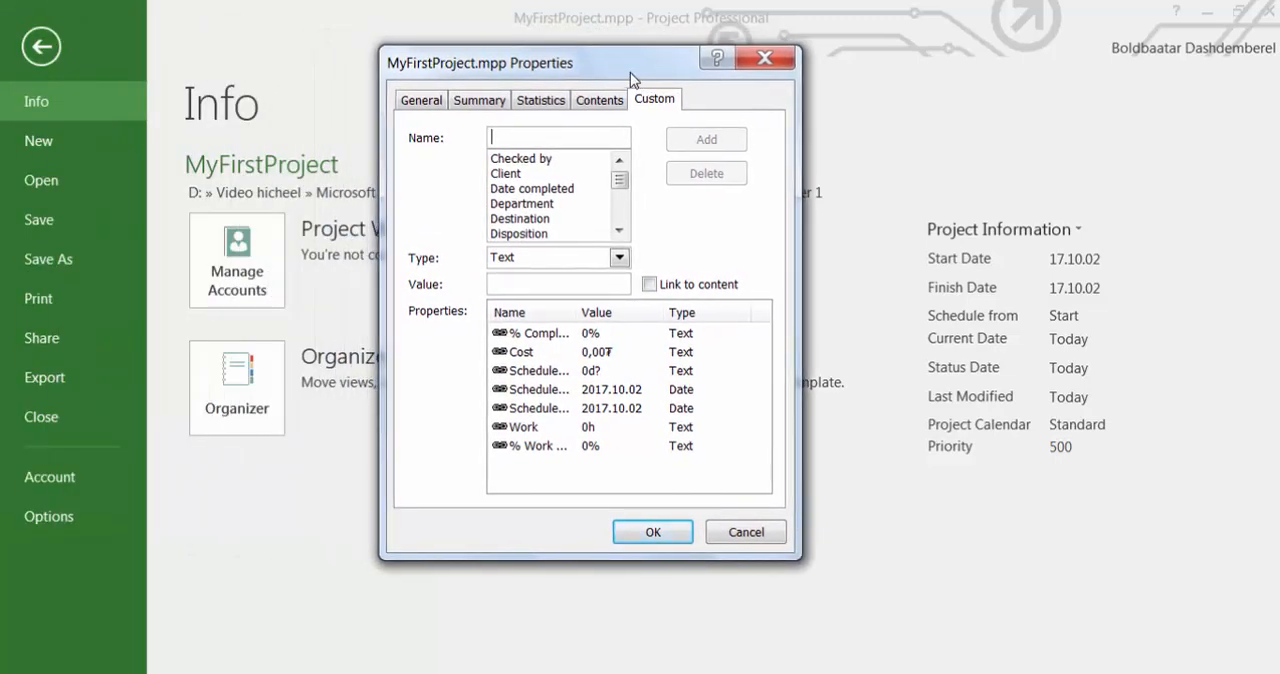
click(598, 100)
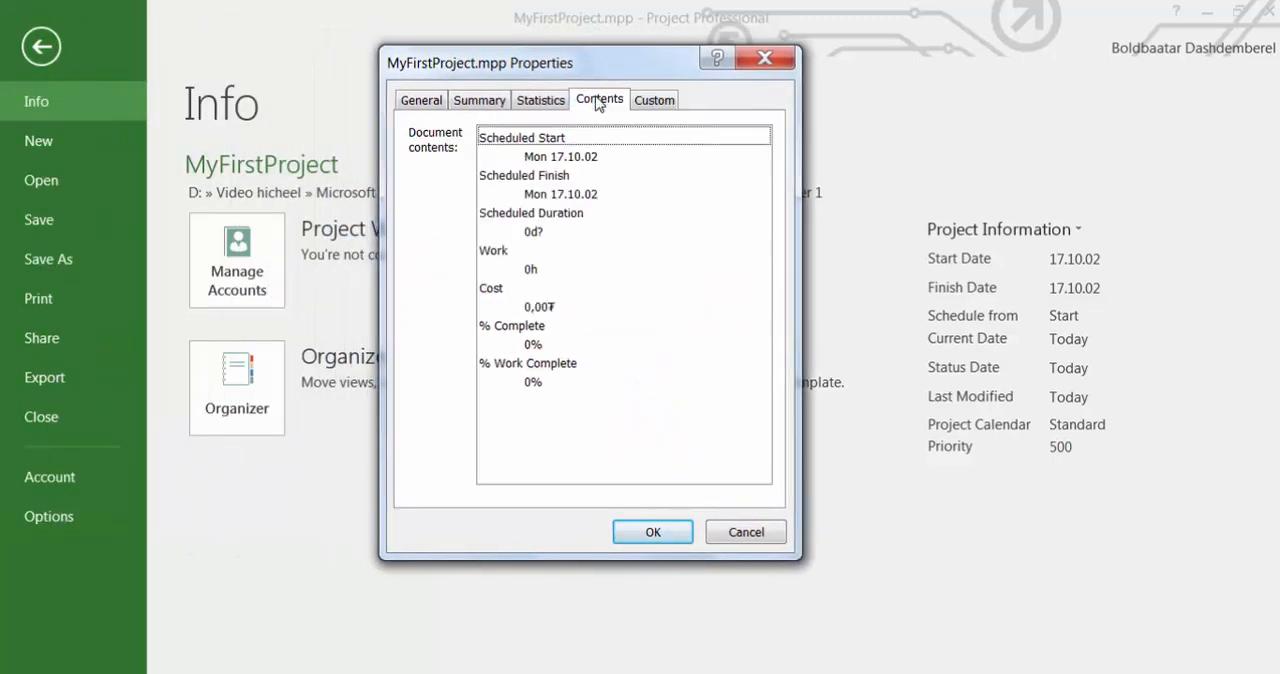
click(541, 104)
Fill in the summary properties: title My First Project, subject Managing a Process (төслийн үйл явцыг удирдах), author's and manager's names, and company PMDI.
click(480, 106)
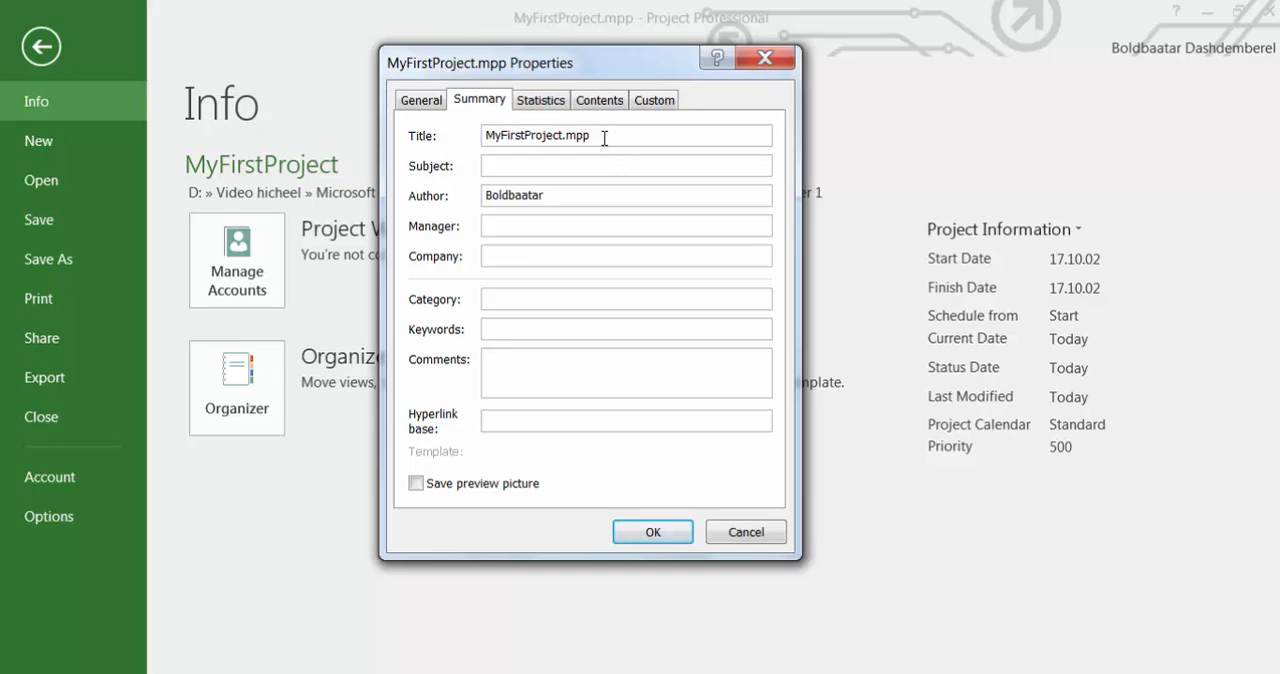
drag(604, 138, 460, 139)
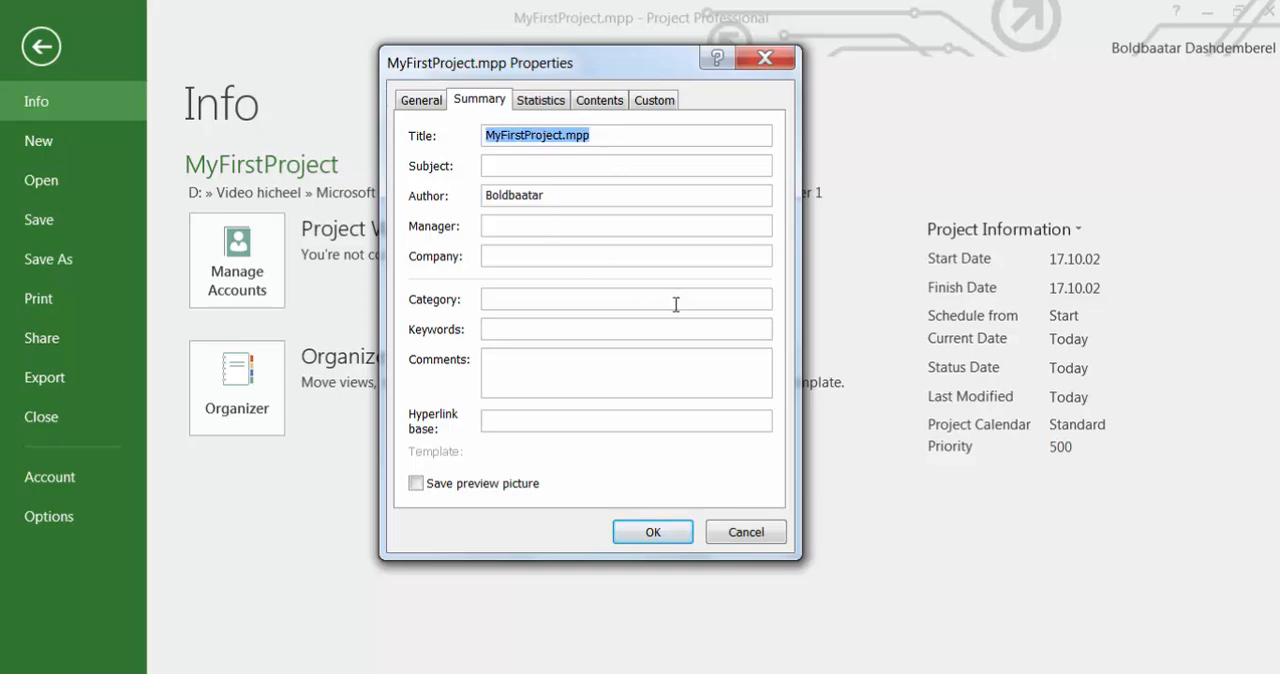
text(M)
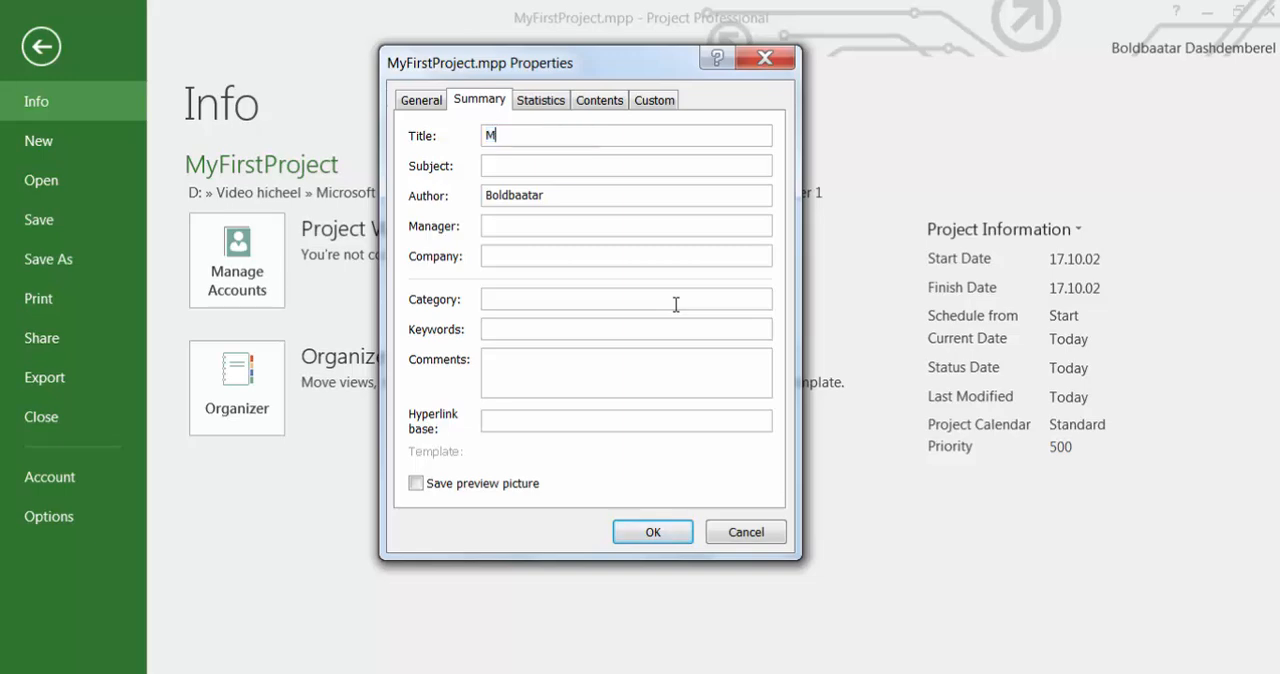
text(y First Project)
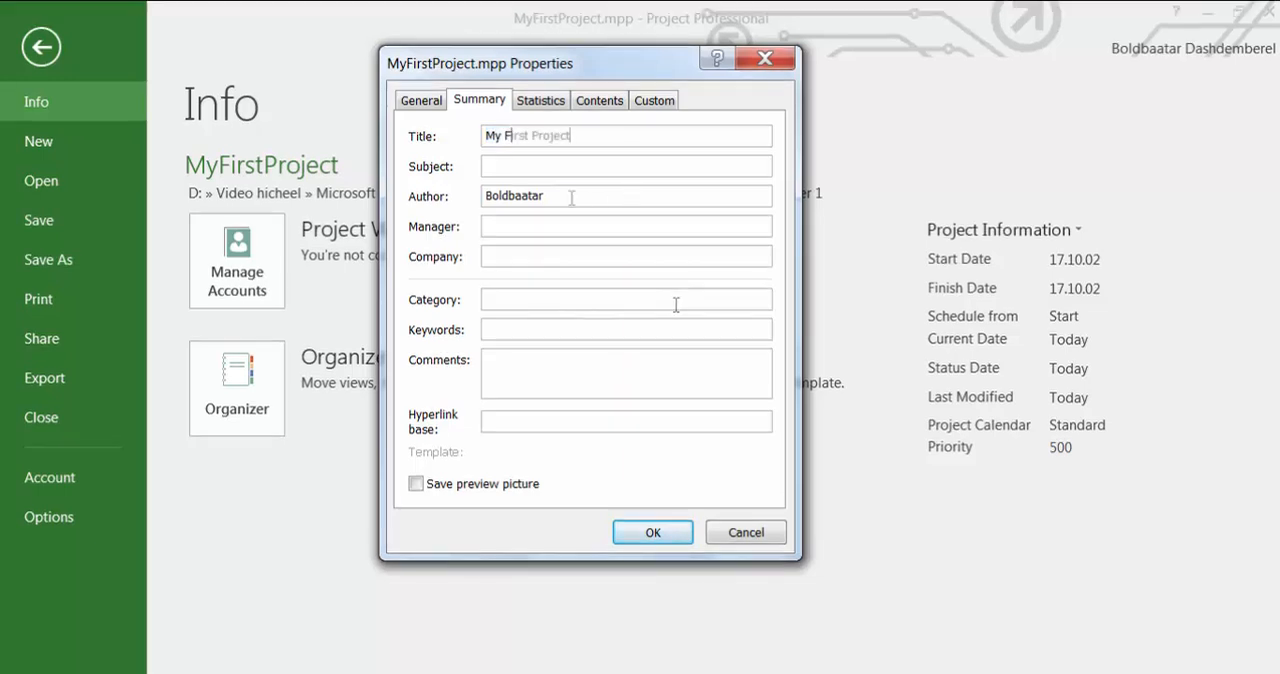
click(551, 166)
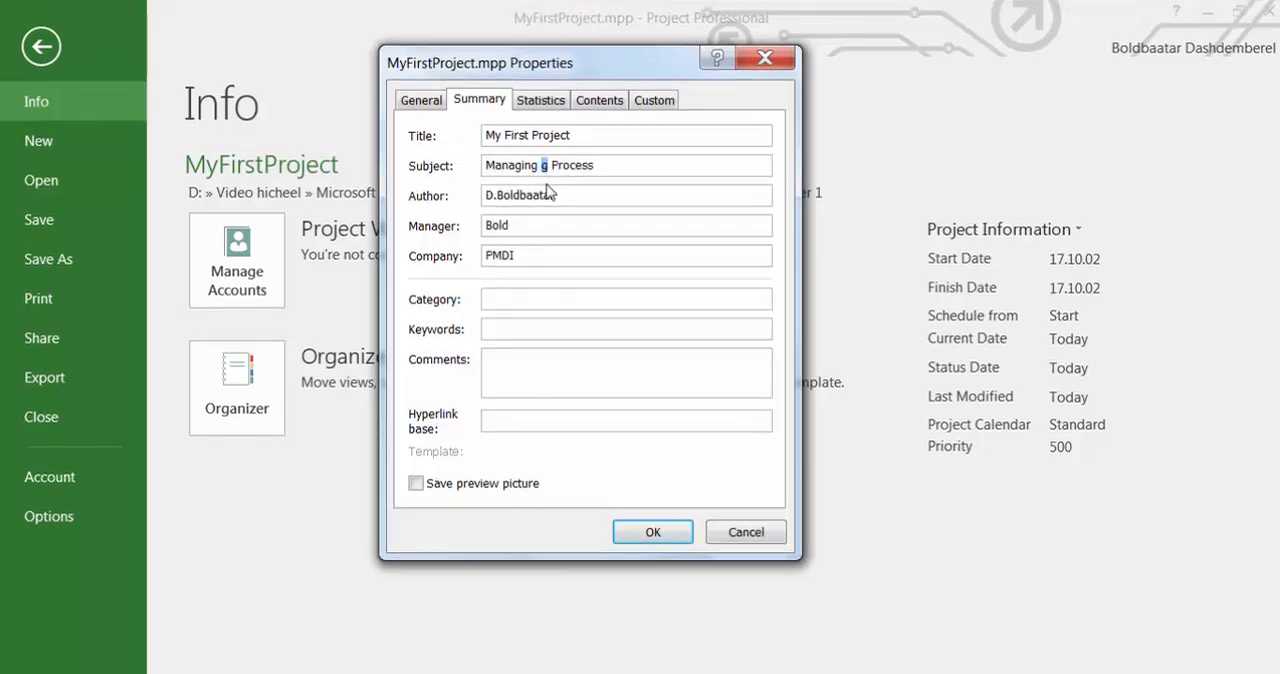
text(a)
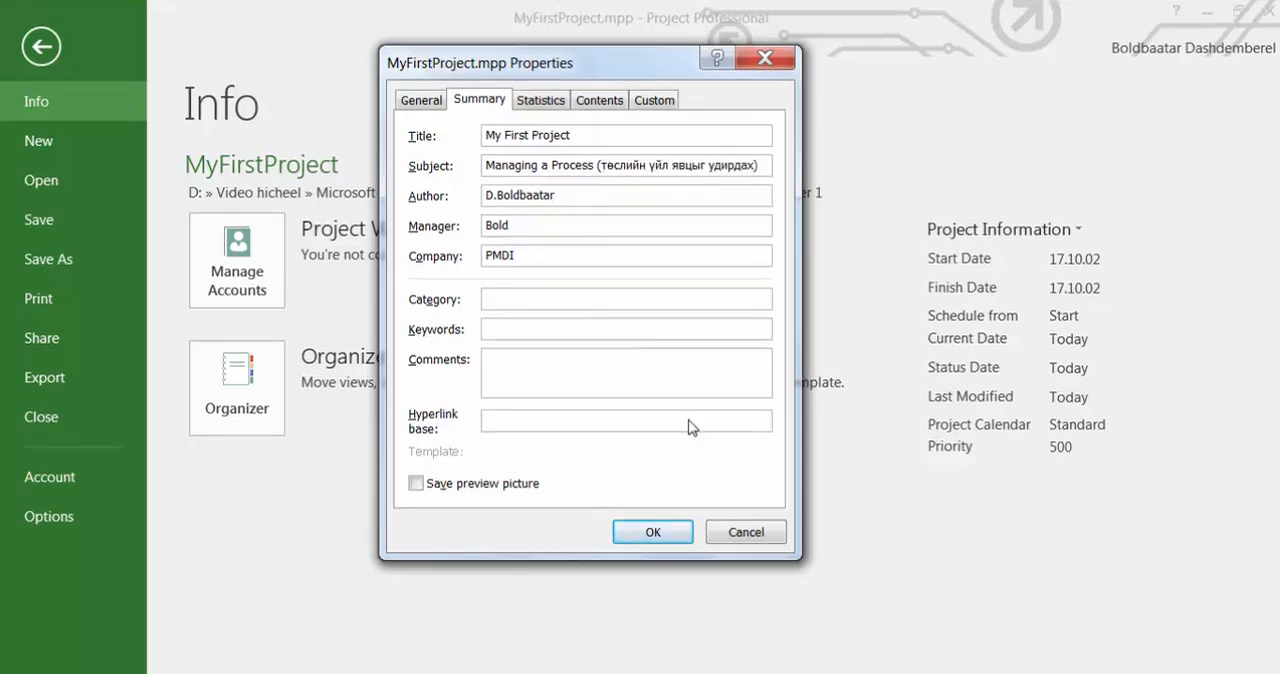
click(657, 537)
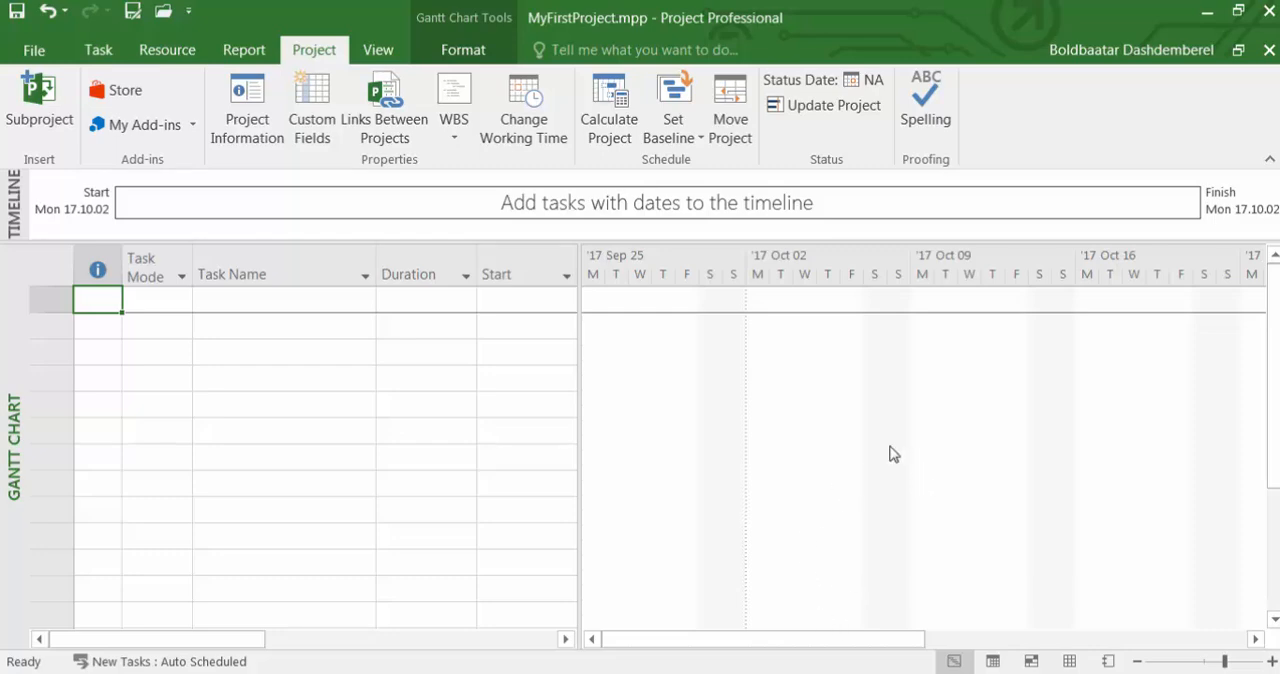
Reopen the advanced properties to check the summary details and the Save preview picture option, and return to the Gantt chart.
click(34, 50)
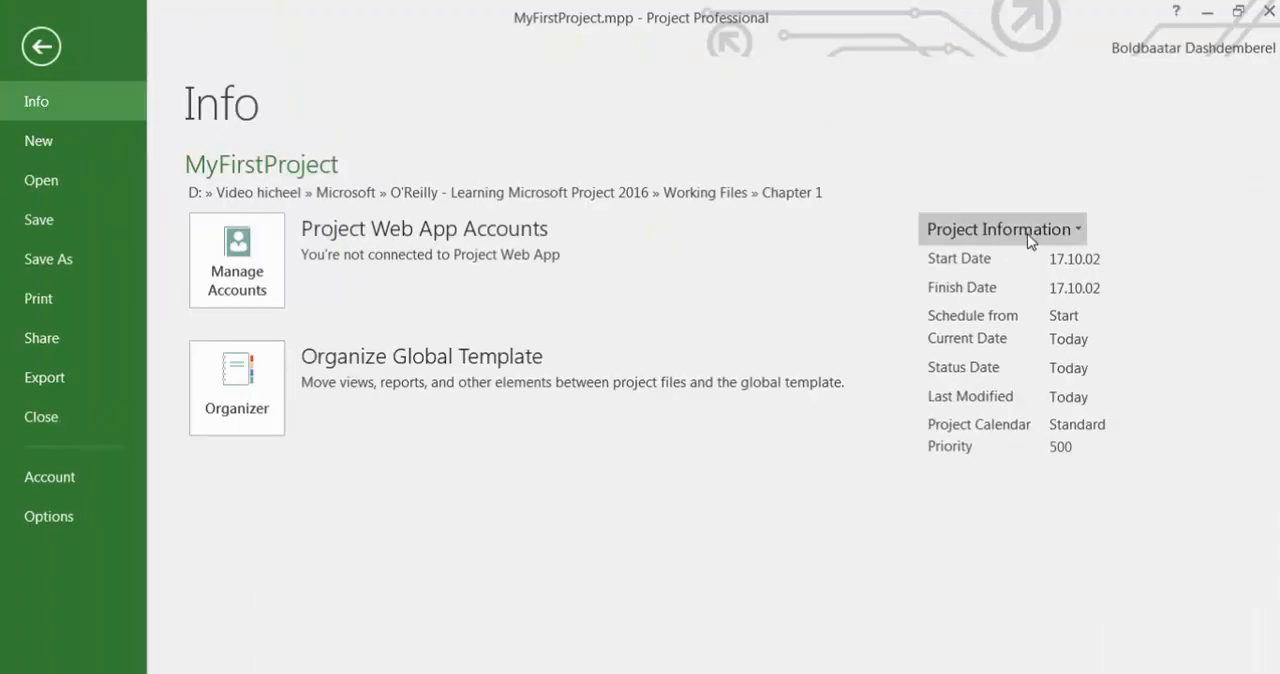
click(1079, 237)
click(1052, 282)
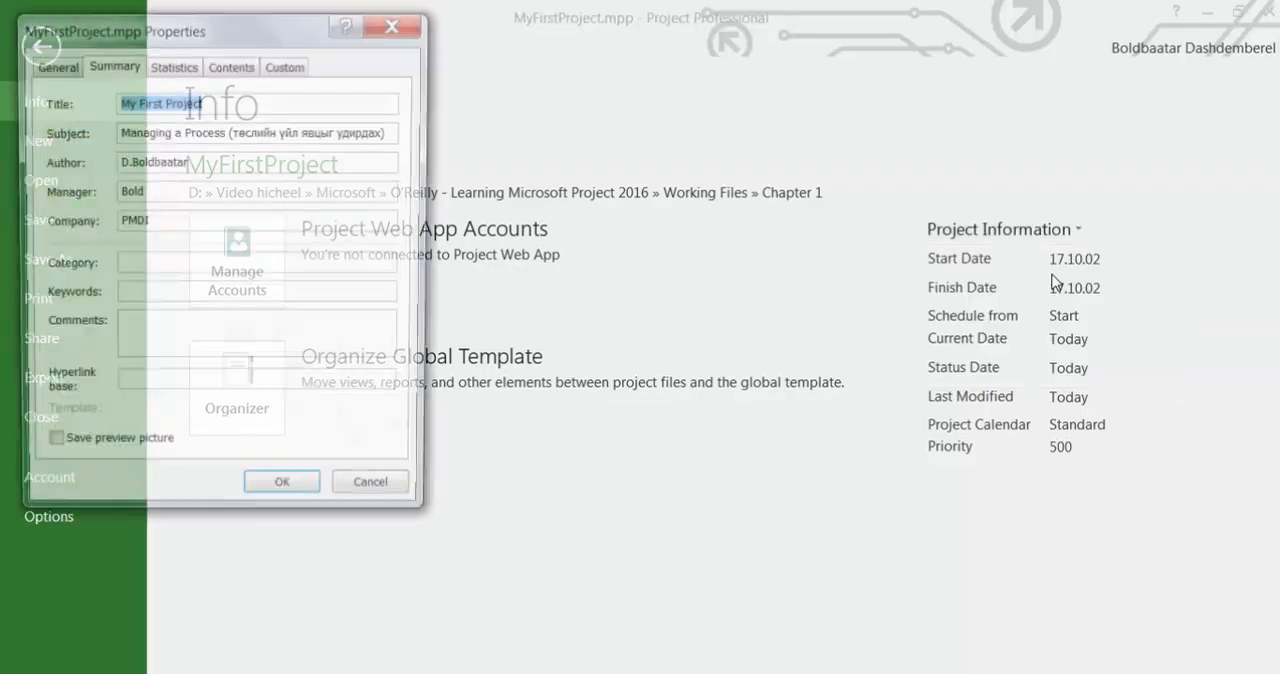
drag(292, 42, 673, 93)
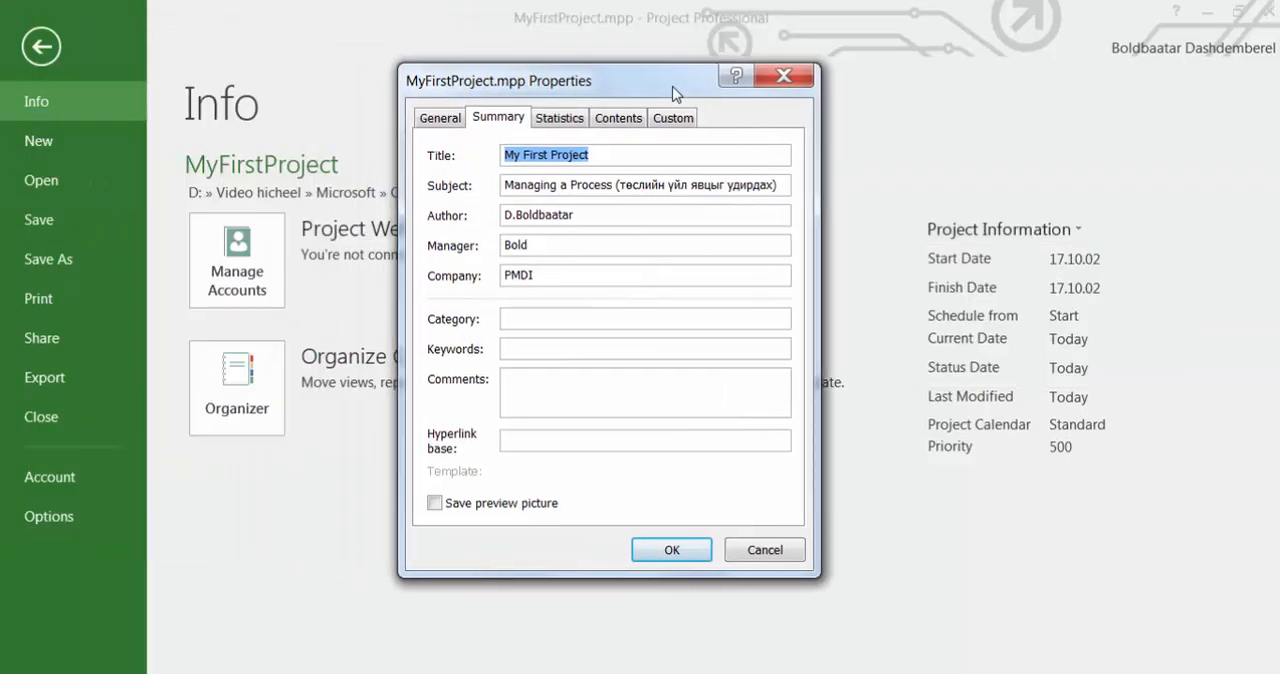
click(438, 506)
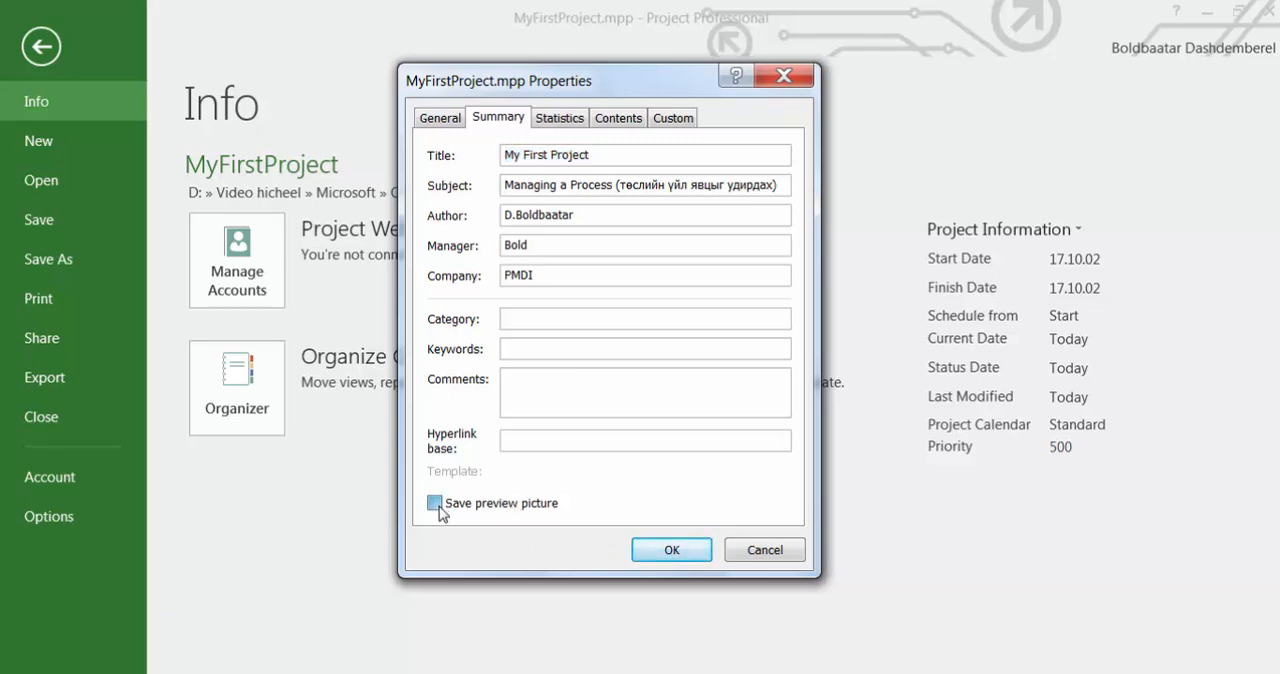
click(438, 506)
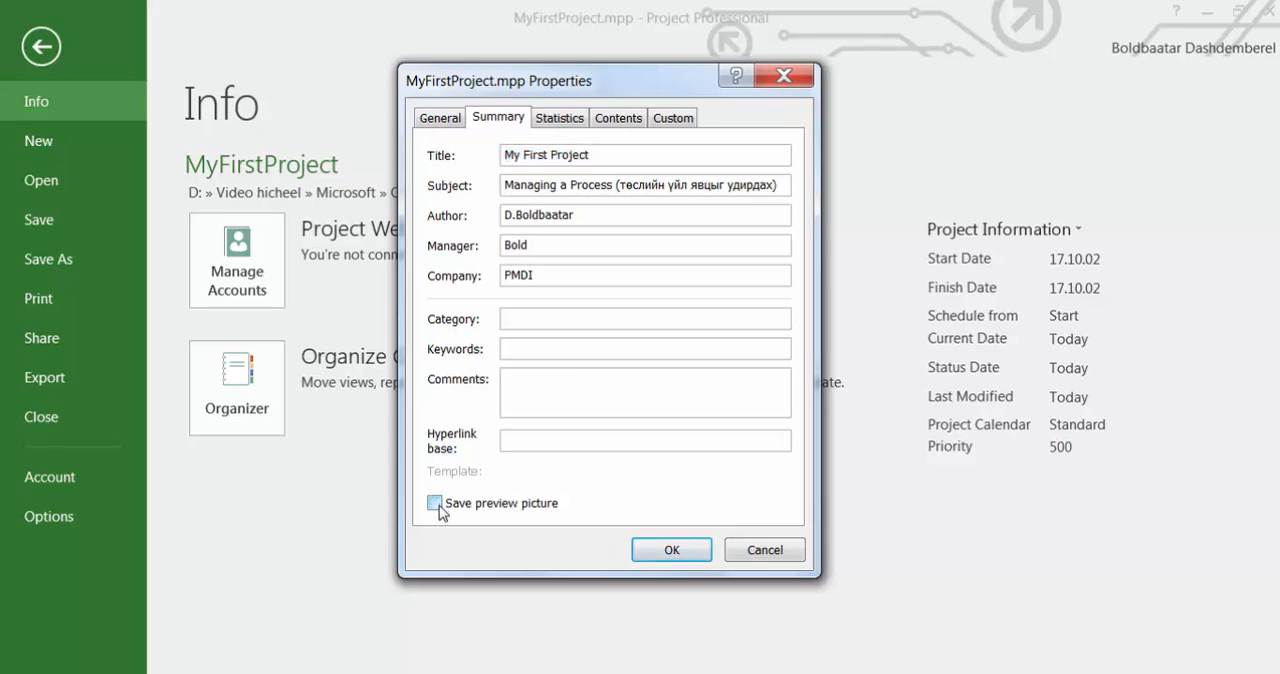
click(692, 553)
click(42, 48)
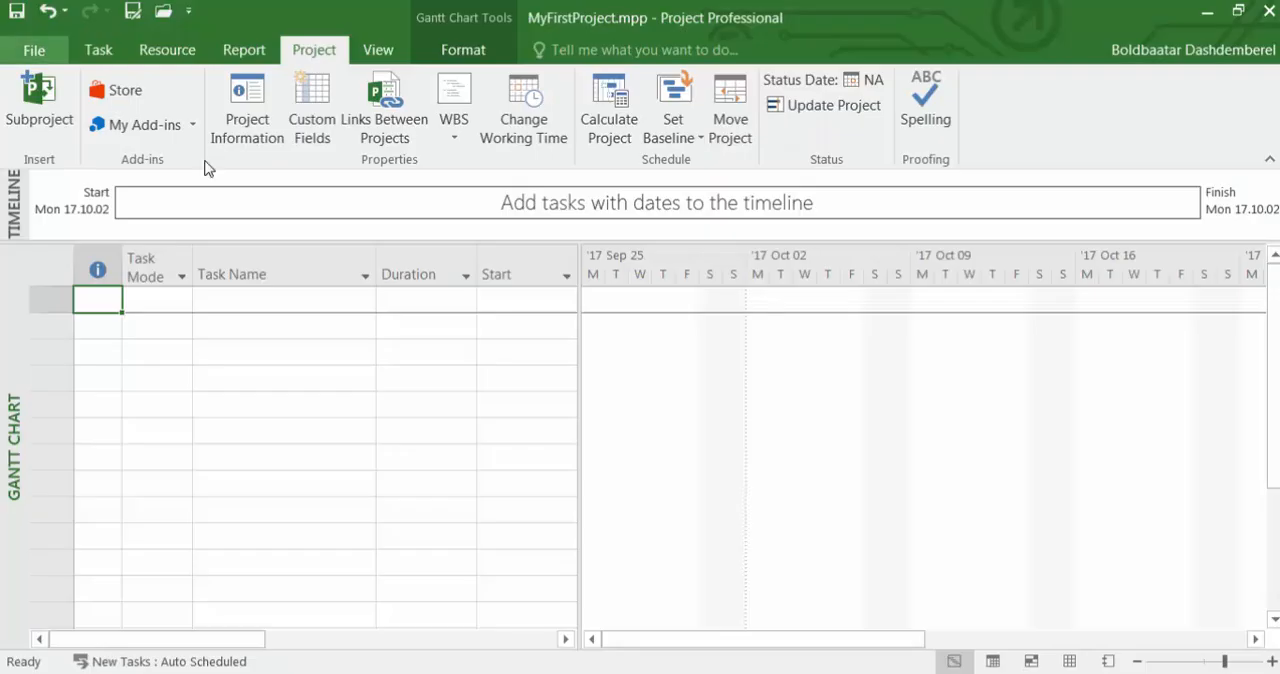